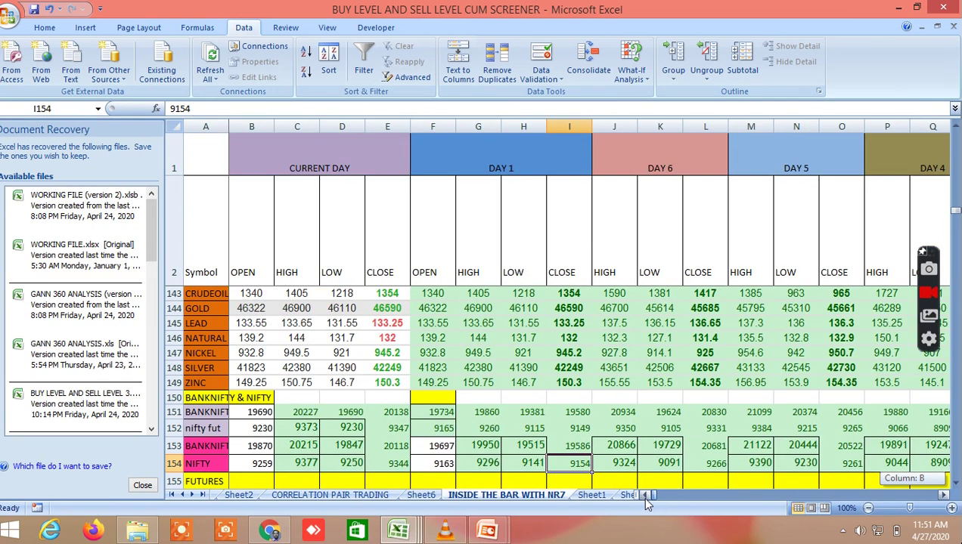
# Step: Switch to Zerodha Kite in Chrome and review the NIFTY APR FUT quote and the Nifty and Bank Nifty option prices in the watchlist
pyautogui.click(270, 531)
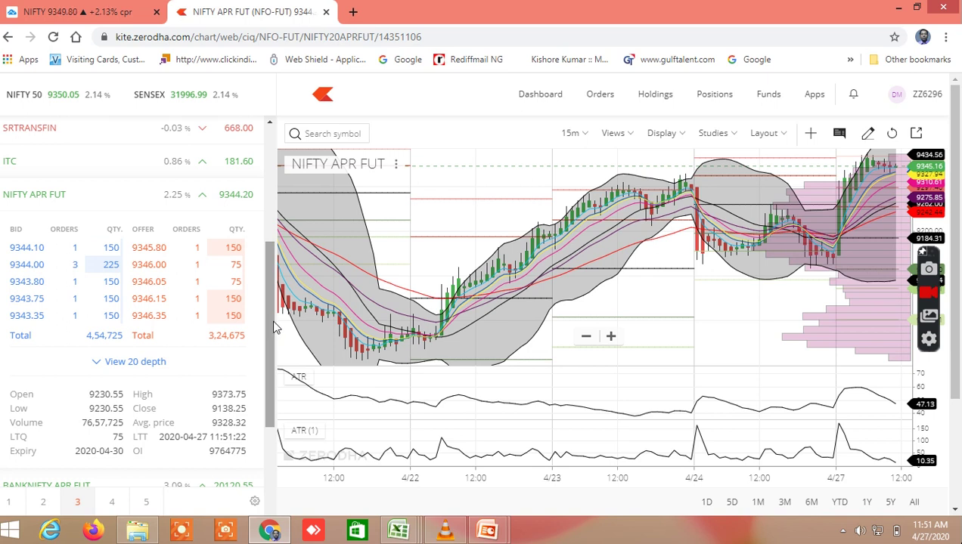
pyautogui.scroll(-1, 272, 318)
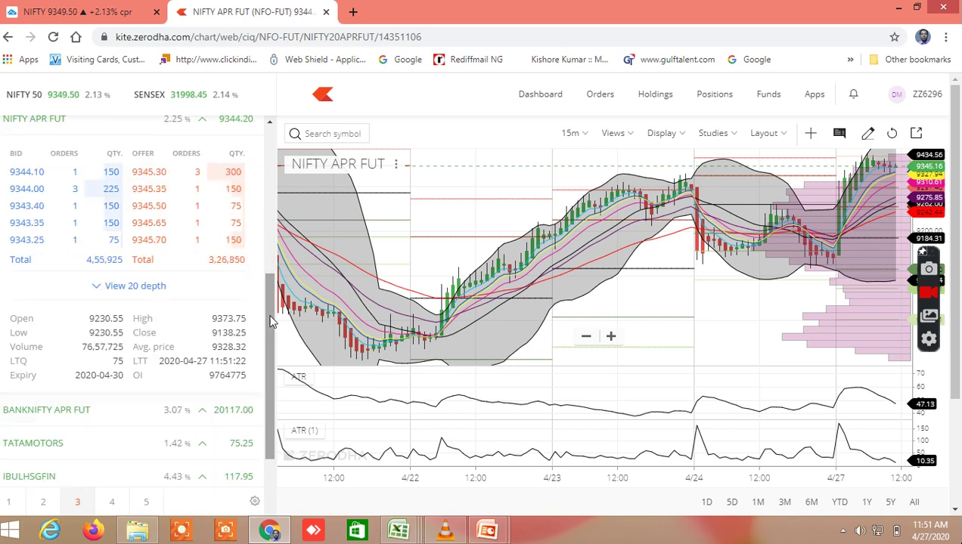
pyautogui.moveTo(271, 321); pyautogui.dragTo(273, 303)
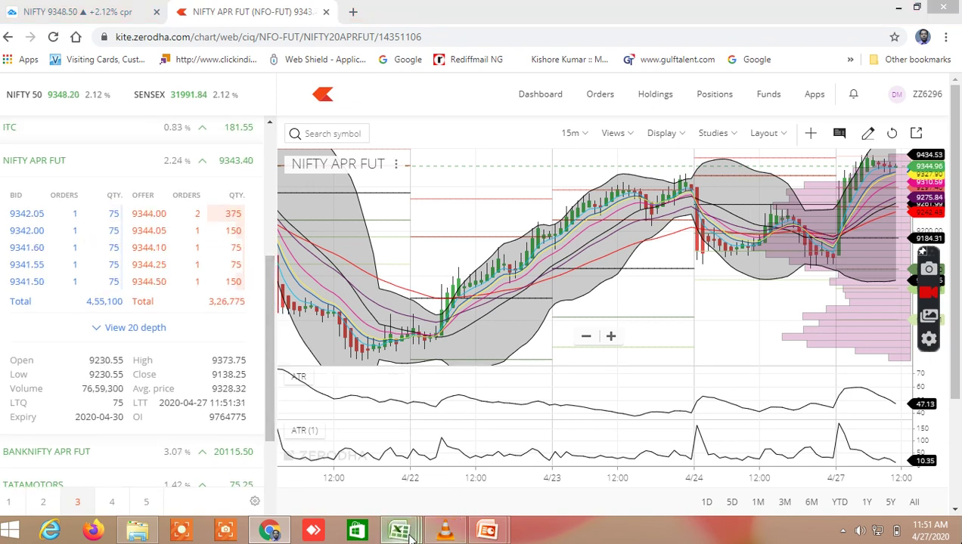
pyautogui.moveTo(409, 534)
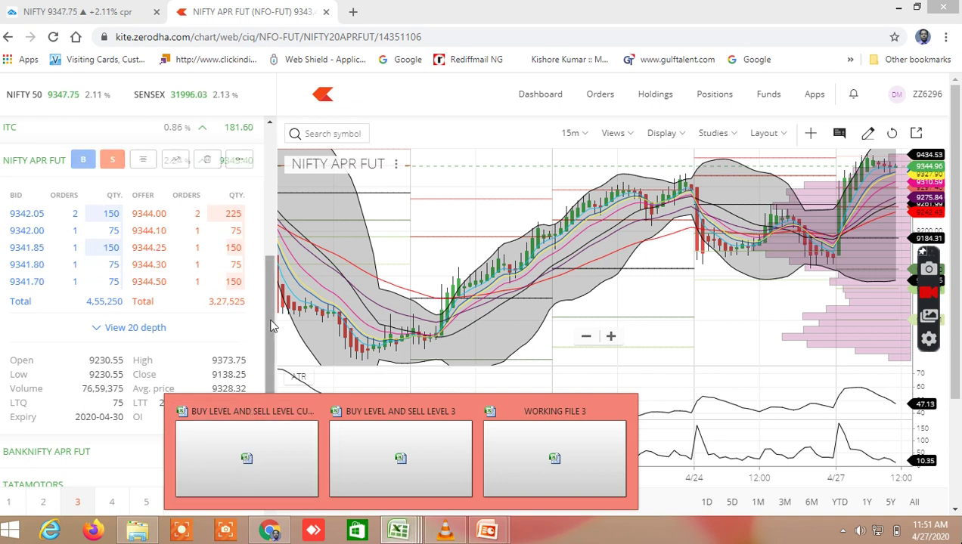
pyautogui.moveTo(269, 346); pyautogui.dragTo(255, 452)
pyautogui.moveTo(125, 379)
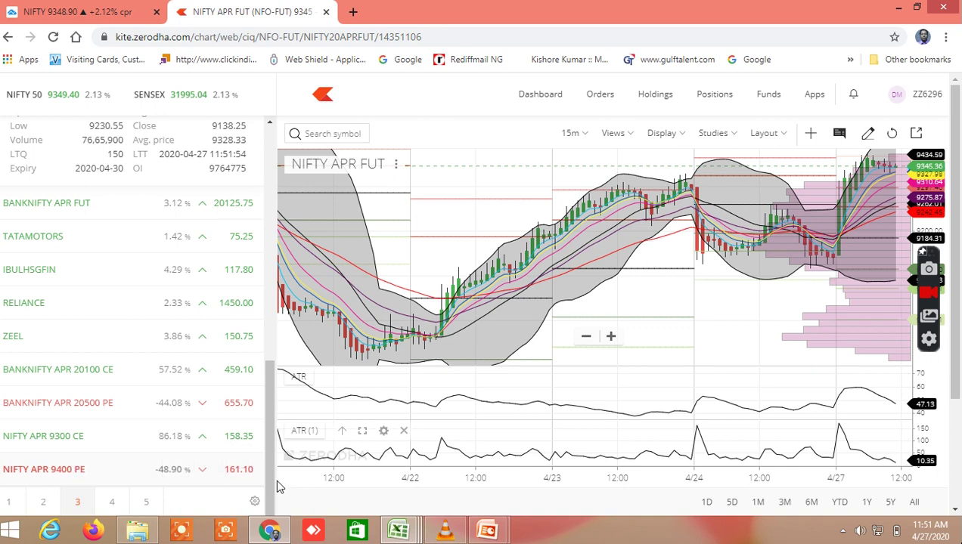
# Step: Return to the BUY LEVEL AND SELL LEVEL CUM SCREENER workbook in Excel and examine its pivot point, average true range and buy level columns
pyautogui.moveTo(399, 529)
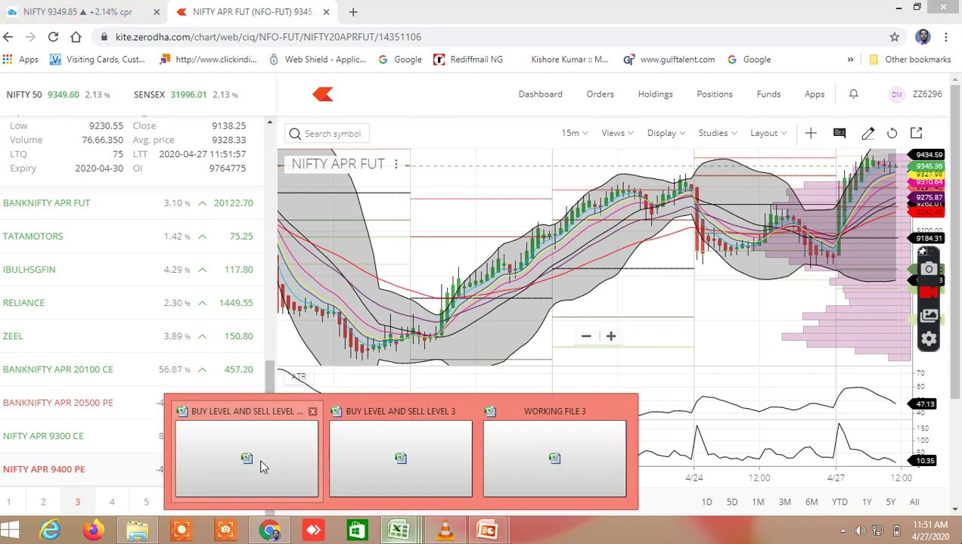
pyautogui.click(240, 463)
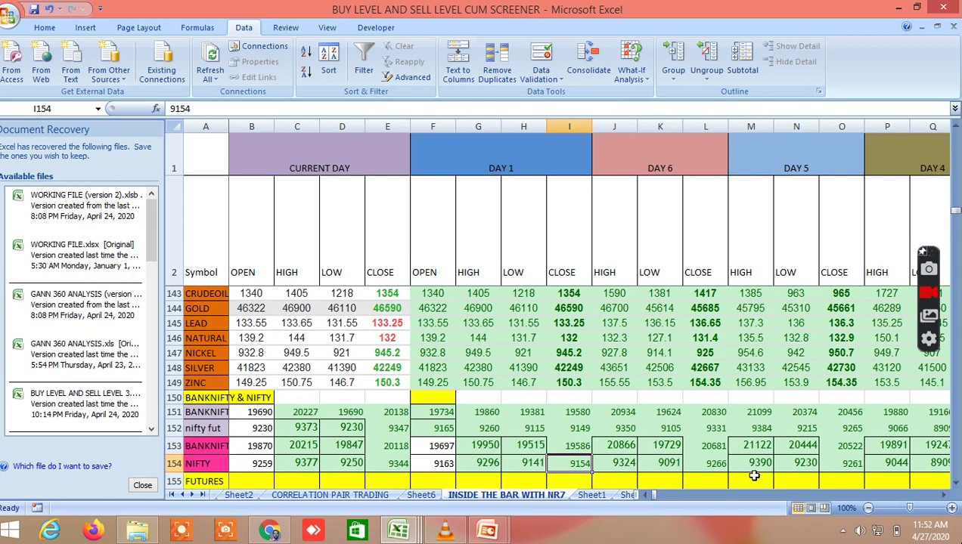
pyautogui.click(945, 496)
pyautogui.click(945, 496)
pyautogui.click(944, 496)
pyautogui.click(944, 496)
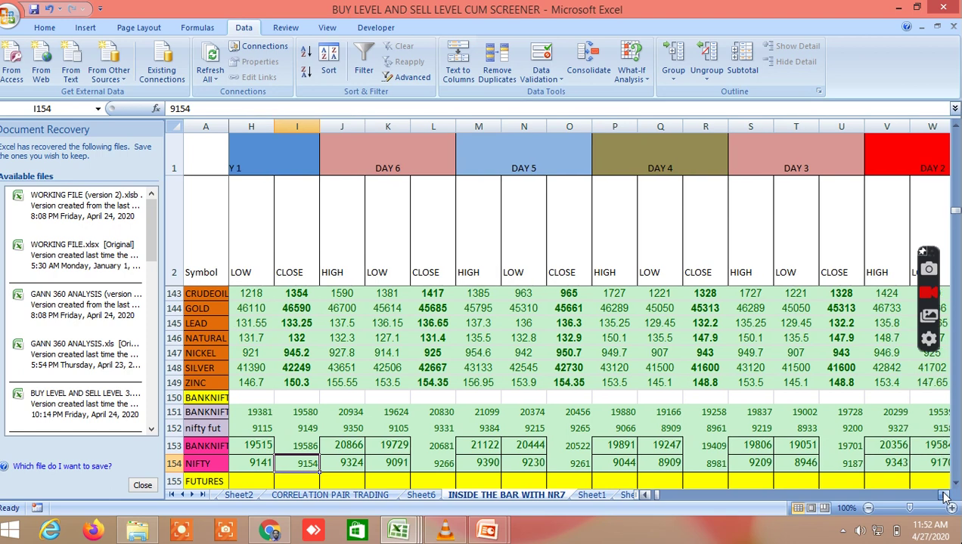
pyautogui.click(945, 496)
pyautogui.click(945, 496)
pyautogui.click(944, 496)
pyautogui.click(944, 496)
pyautogui.click(945, 496)
pyautogui.moveTo(658, 499); pyautogui.dragTo(913, 508)
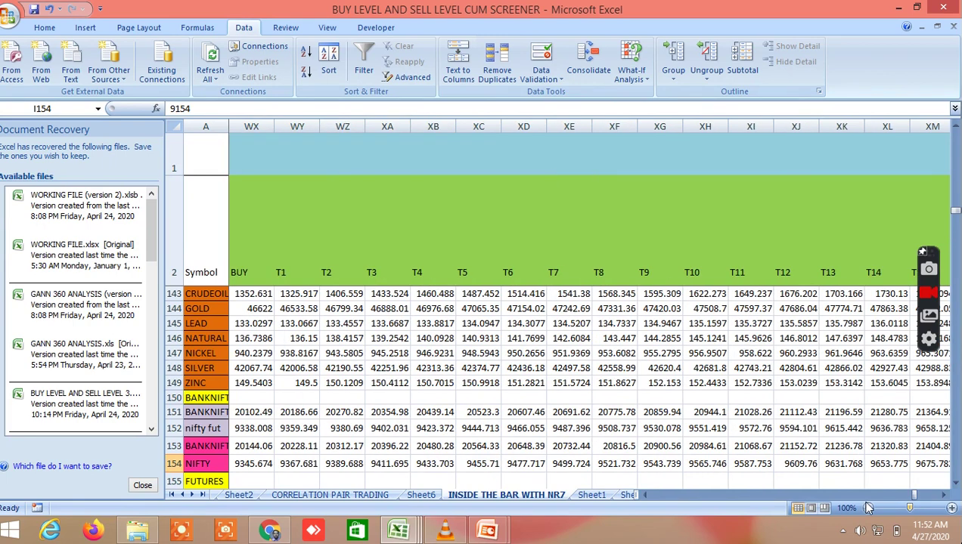
pyautogui.click(646, 495)
pyautogui.click(645, 495)
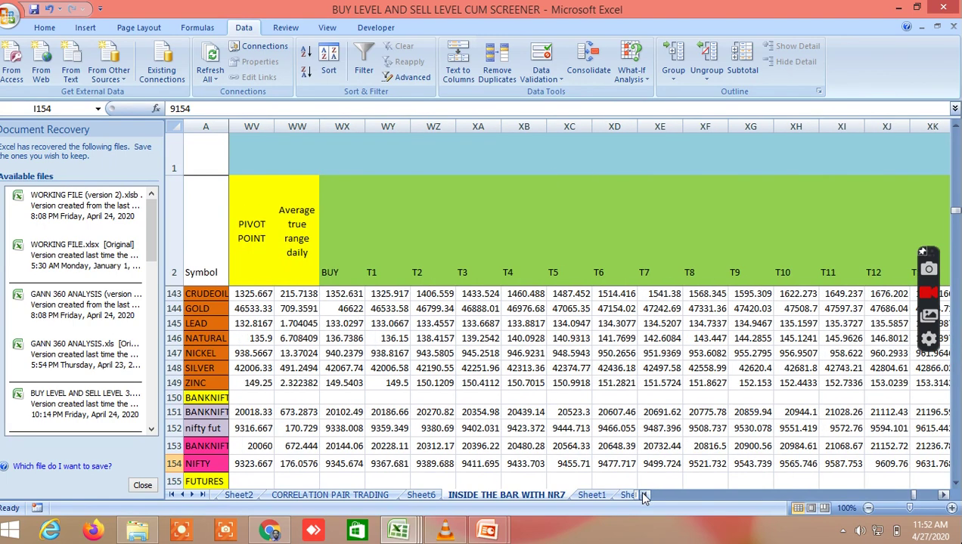
pyautogui.click(645, 495)
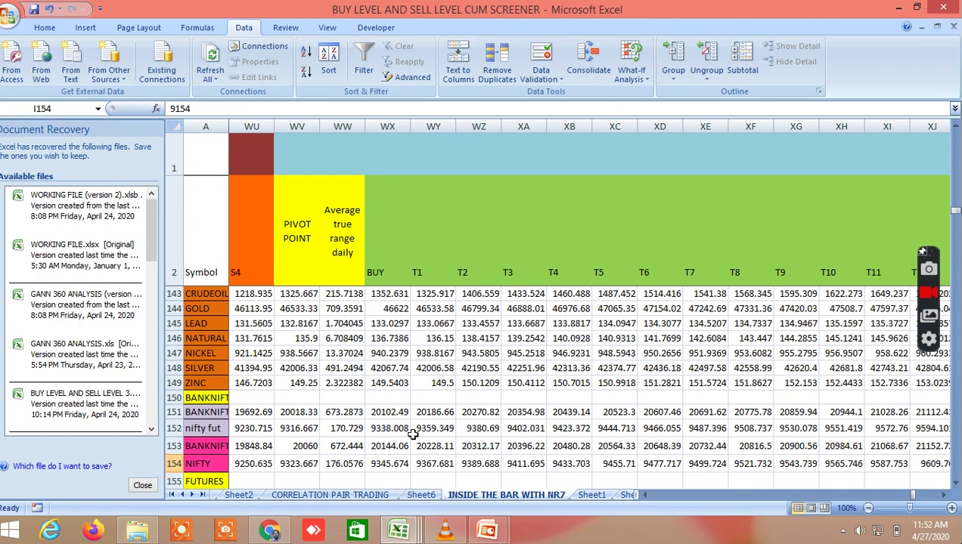
# Step: Check the NIFTY APR FUT quote in Kite against the buy levels in the screener workbook
pyautogui.click(270, 531)
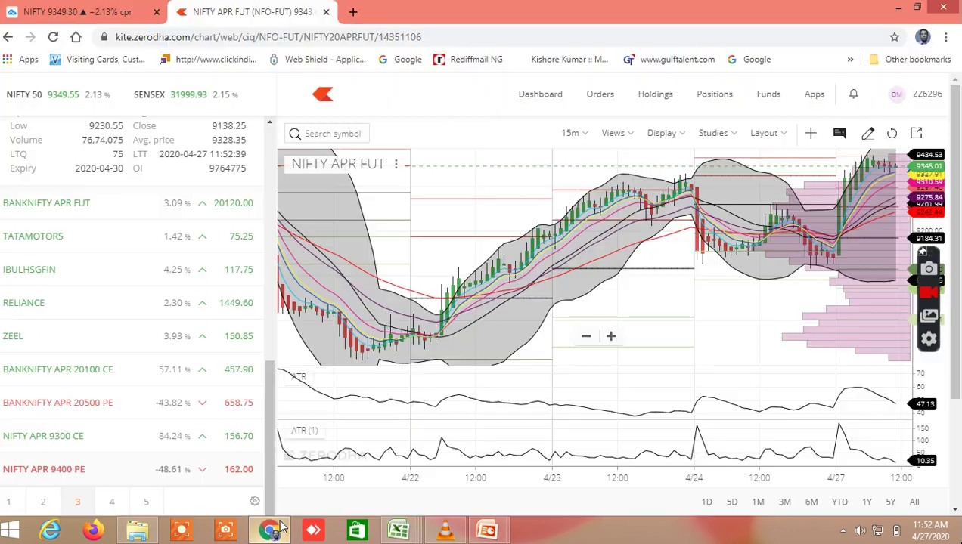
pyautogui.moveTo(264, 379); pyautogui.dragTo(263, 256)
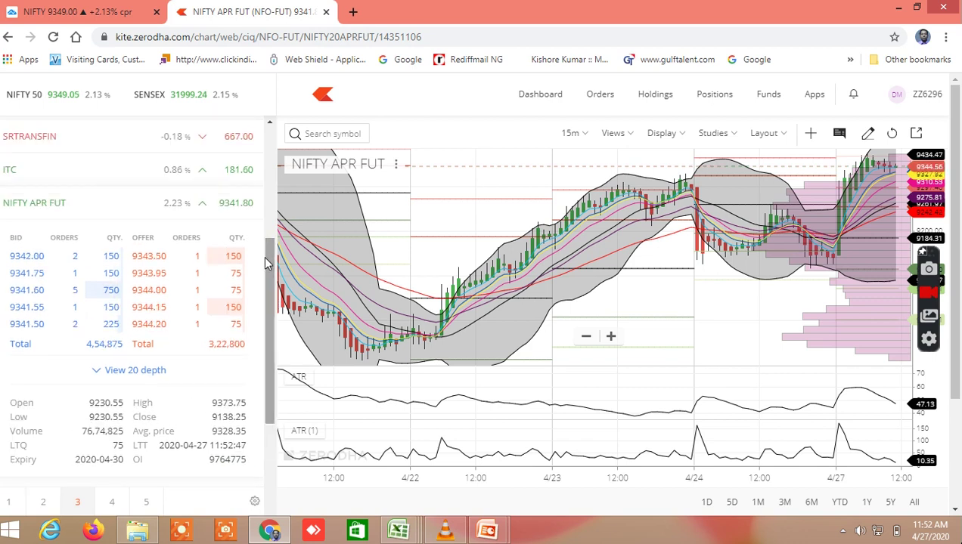
pyautogui.moveTo(398, 531)
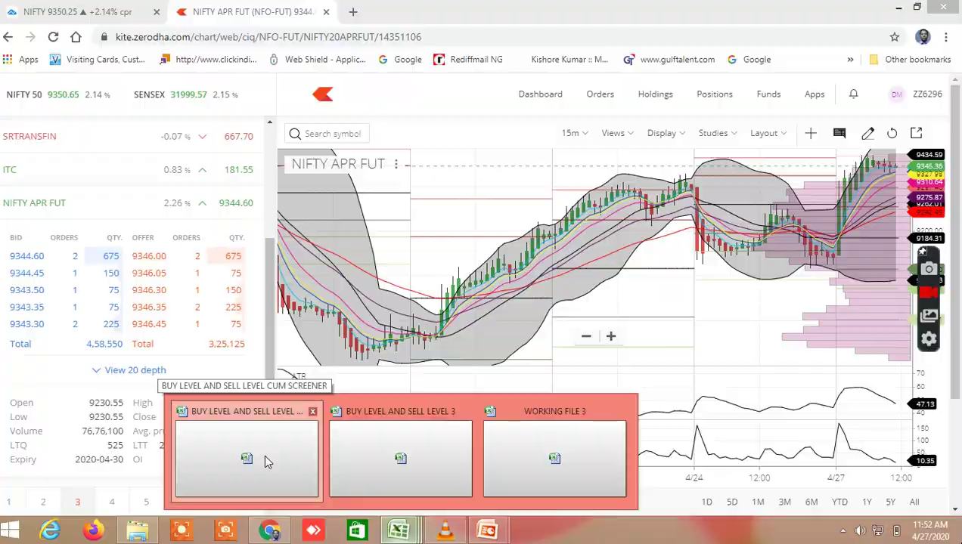
pyautogui.click(263, 456)
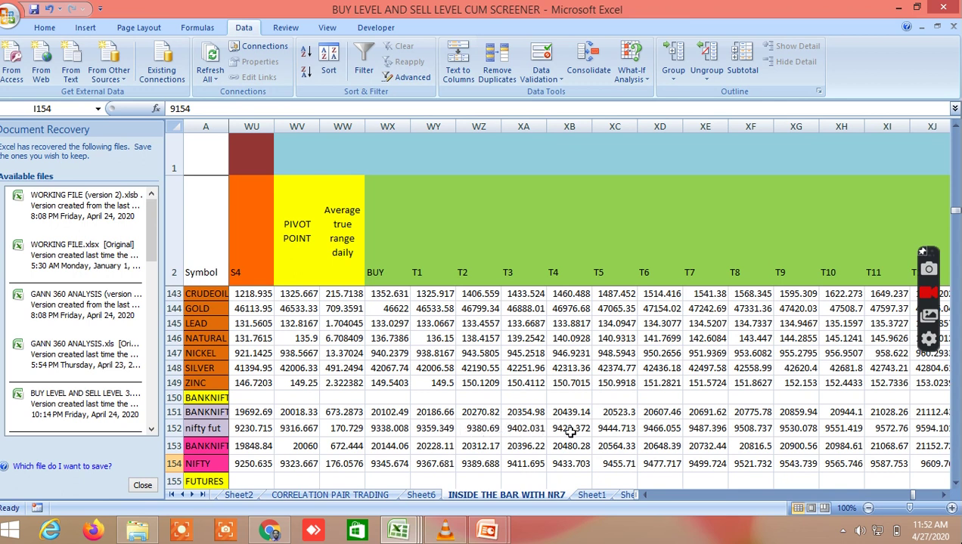
# Step: Examine the volatility-based buy targets up to T31 and the sell level with its first targets on the INSIDE THE BAR WITH NR7 sheet
pyautogui.click(949, 498)
pyautogui.click(949, 498)
pyautogui.click(949, 498)
pyautogui.click(949, 499)
pyautogui.click(949, 498)
pyautogui.click(949, 499)
pyautogui.click(949, 499)
pyautogui.click(949, 498)
pyautogui.click(949, 499)
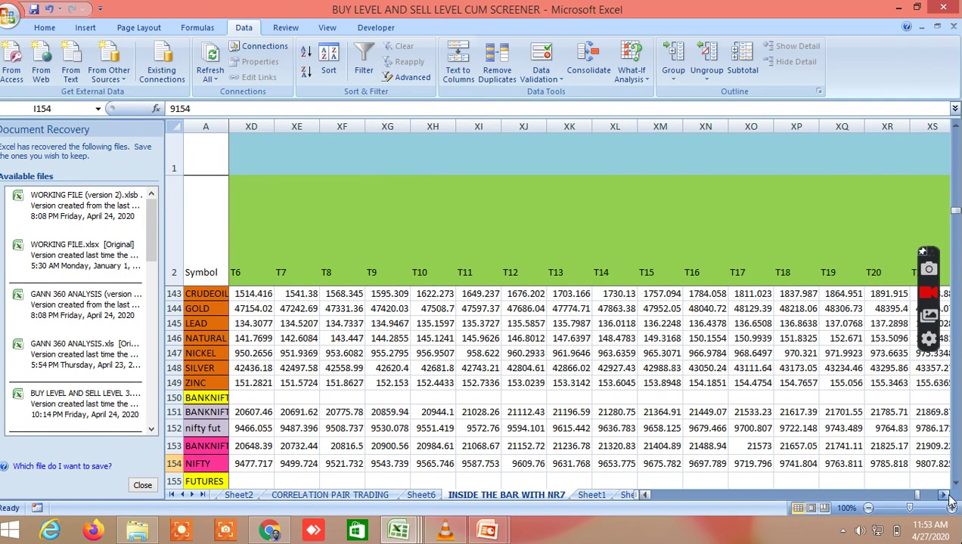
pyautogui.click(949, 499)
pyautogui.click(950, 499)
pyautogui.click(950, 499)
pyautogui.click(950, 499)
pyautogui.click(950, 500)
pyautogui.click(950, 499)
pyautogui.click(950, 499)
pyautogui.click(950, 499)
pyautogui.click(949, 499)
pyautogui.click(950, 499)
pyautogui.click(950, 499)
pyautogui.click(950, 499)
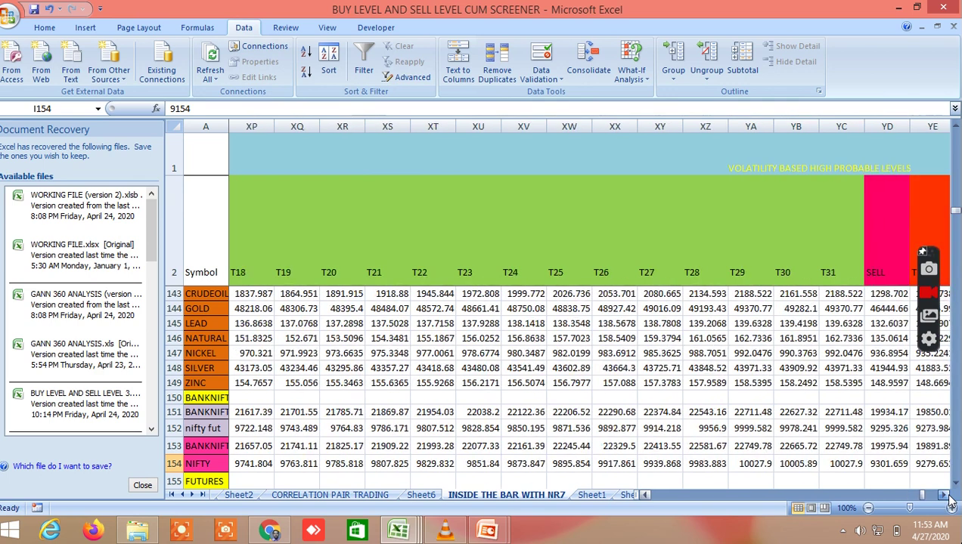
pyautogui.click(950, 499)
pyautogui.click(950, 499)
pyautogui.click(950, 499)
pyautogui.click(950, 499)
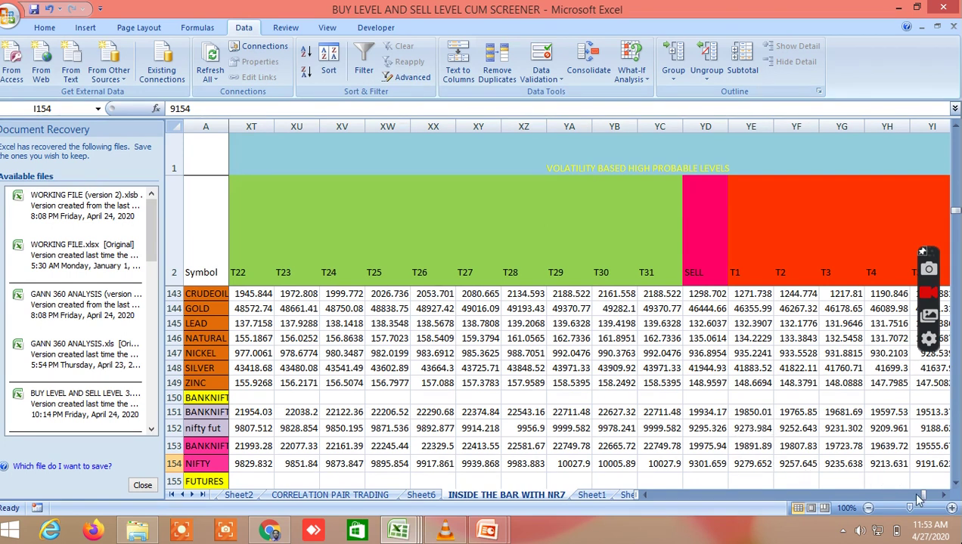
pyautogui.moveTo(924, 498); pyautogui.dragTo(700, 509)
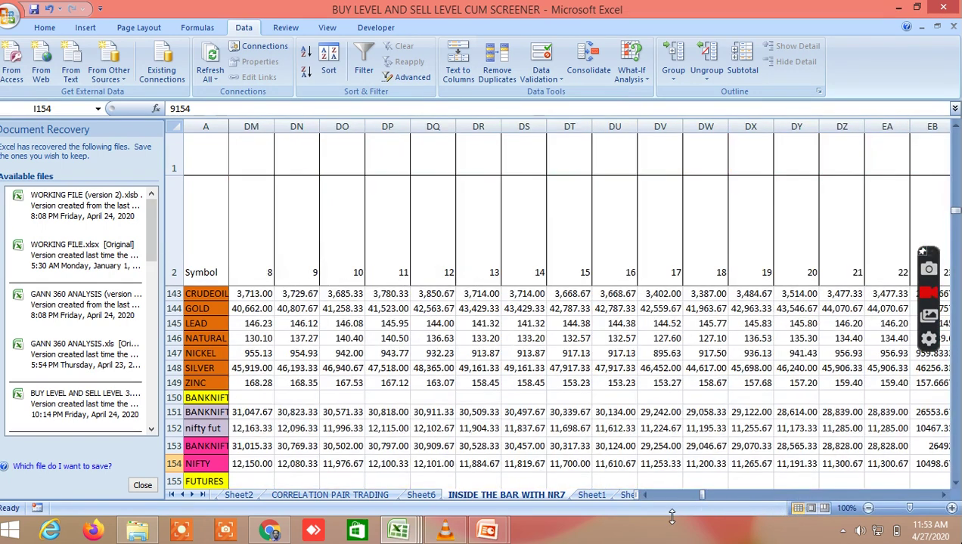
# Step: Open the CORRELATION PAIR TRADING sheet and review the correlation values and buy/sell signals of the listed stock pairs
pyautogui.click(347, 499)
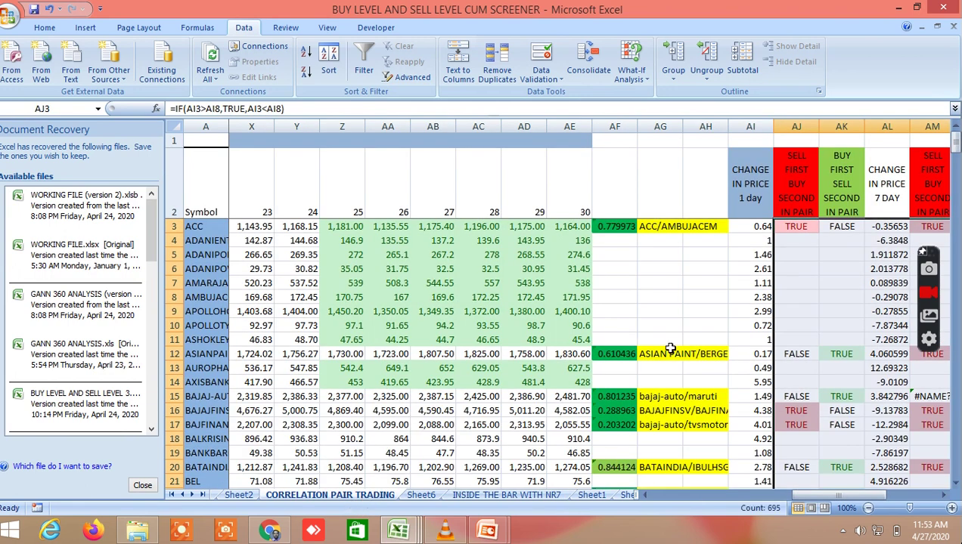
pyautogui.scroll(-4, 670, 348)
pyautogui.scroll(-11, 670, 348)
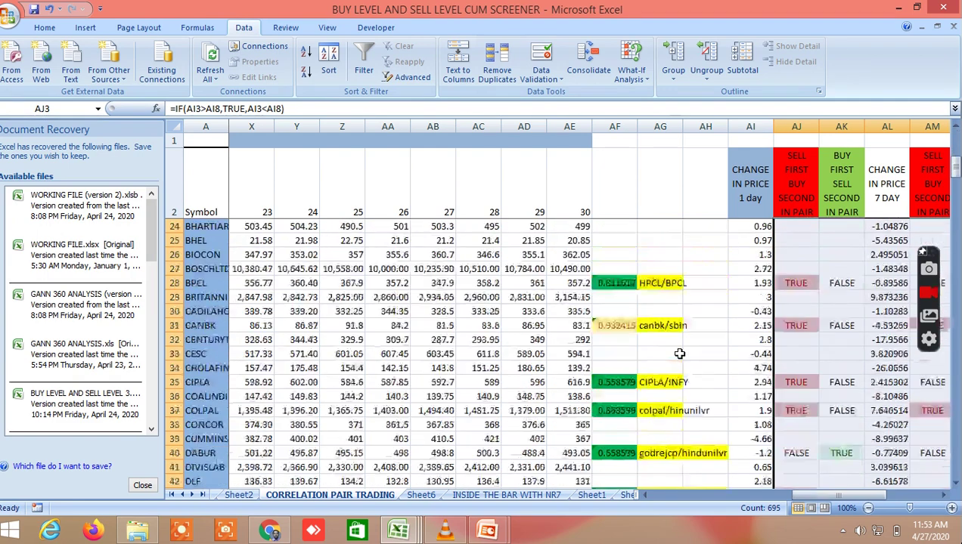
pyautogui.scroll(-10, 680, 362)
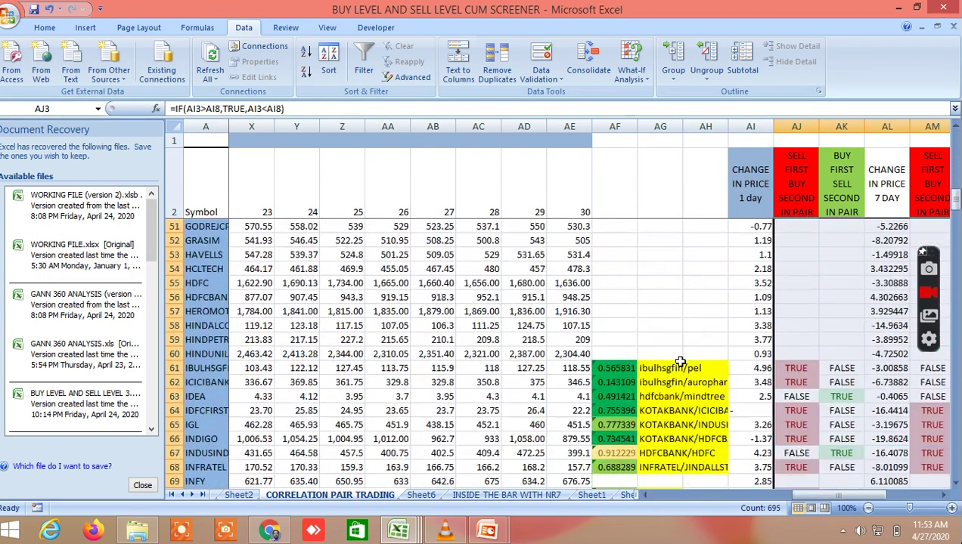
pyautogui.scroll(-10, 688, 389)
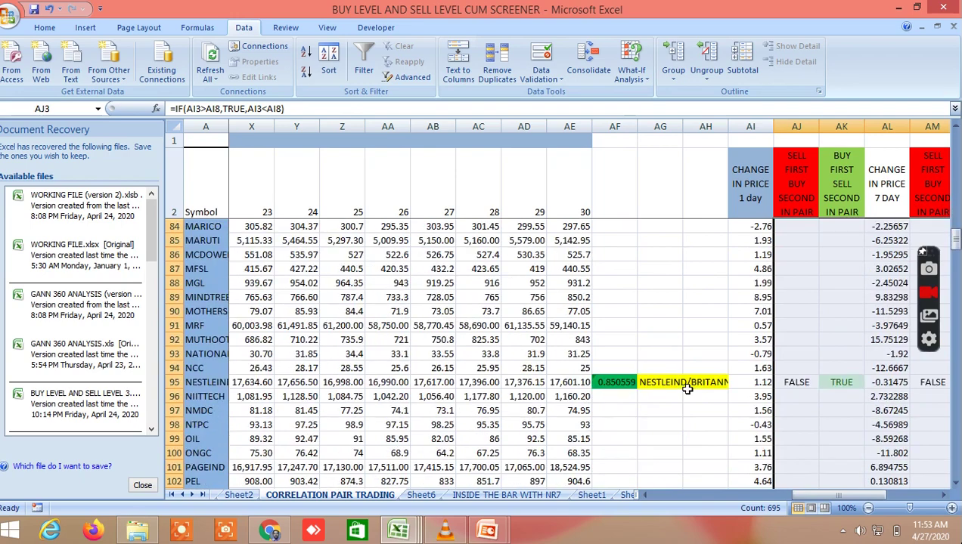
pyautogui.scroll(-7, 688, 388)
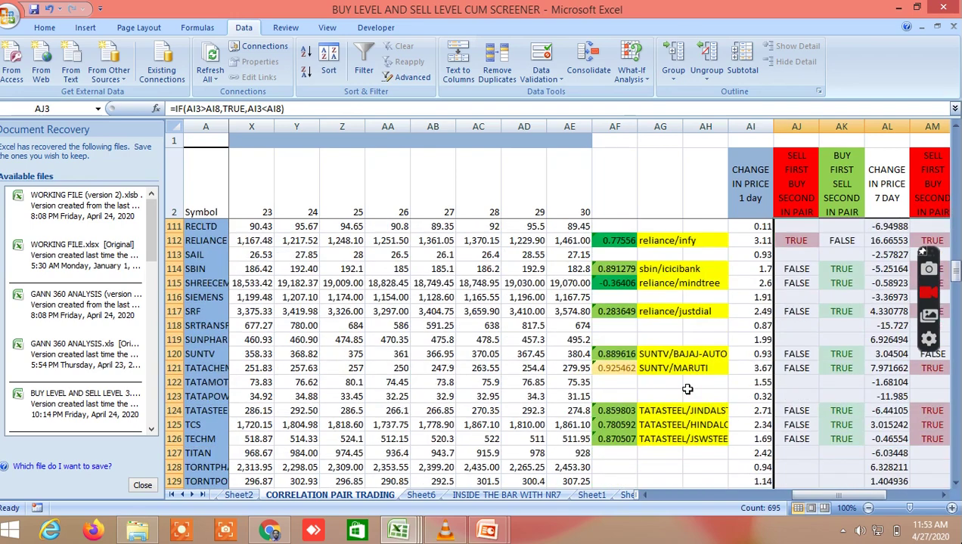
pyautogui.scroll(5, 687, 388)
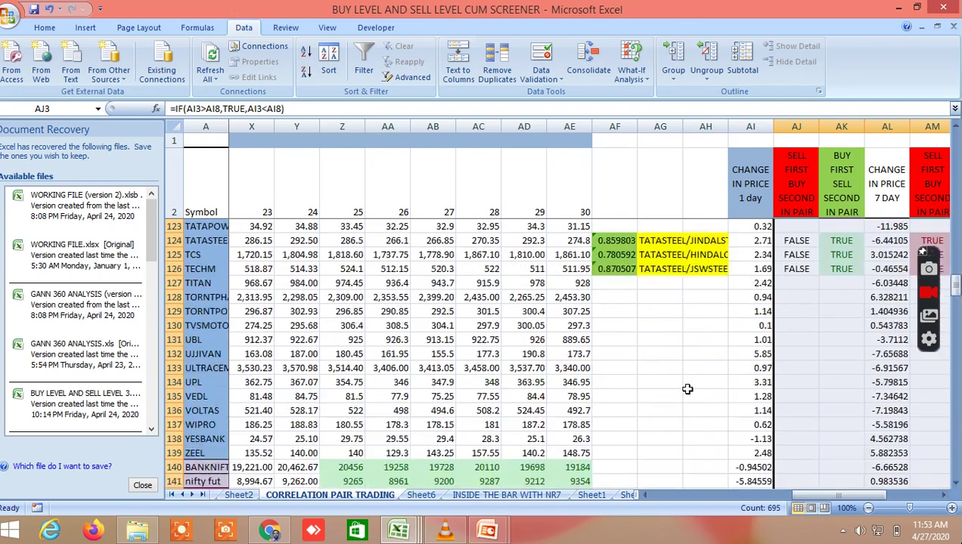
pyautogui.scroll(1, 688, 389)
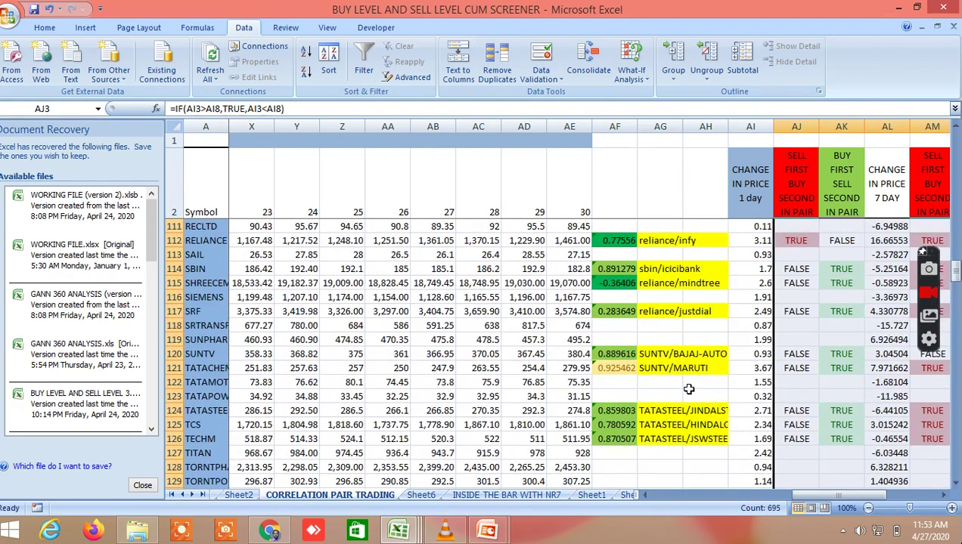
pyautogui.scroll(4, 688, 388)
pyautogui.scroll(12, 688, 388)
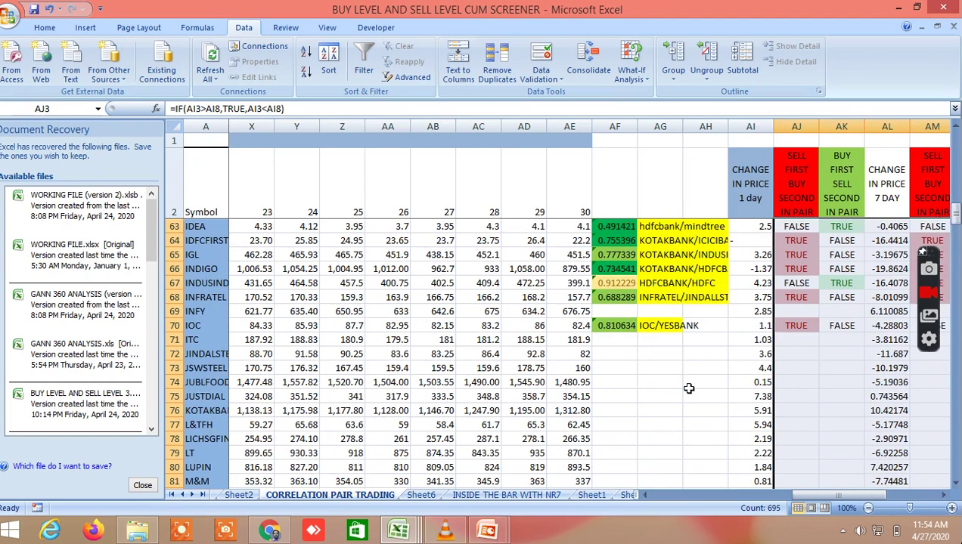
pyautogui.scroll(1, 688, 388)
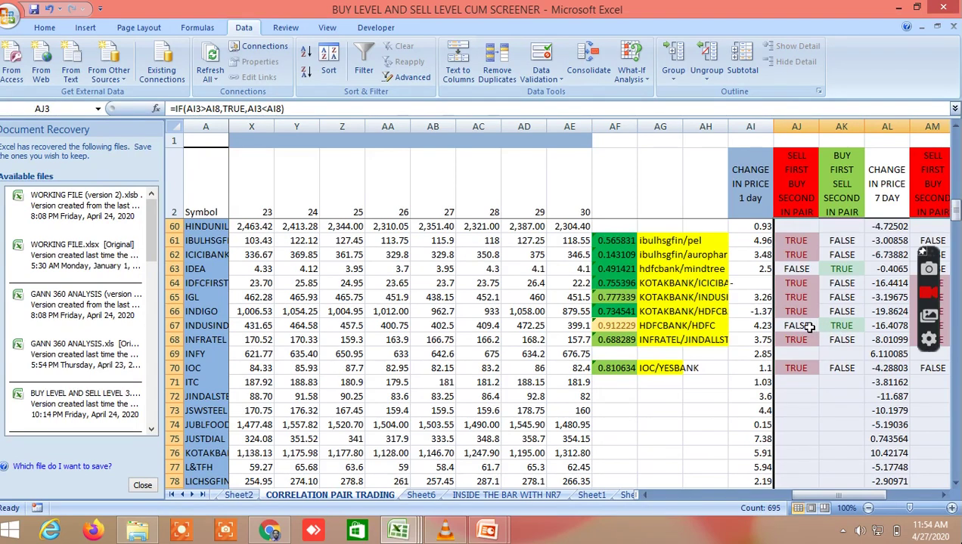
# Step: Switch to Kite in Chrome, search for hdfc and add the first HDFC result to the watchlist
pyautogui.click(274, 532)
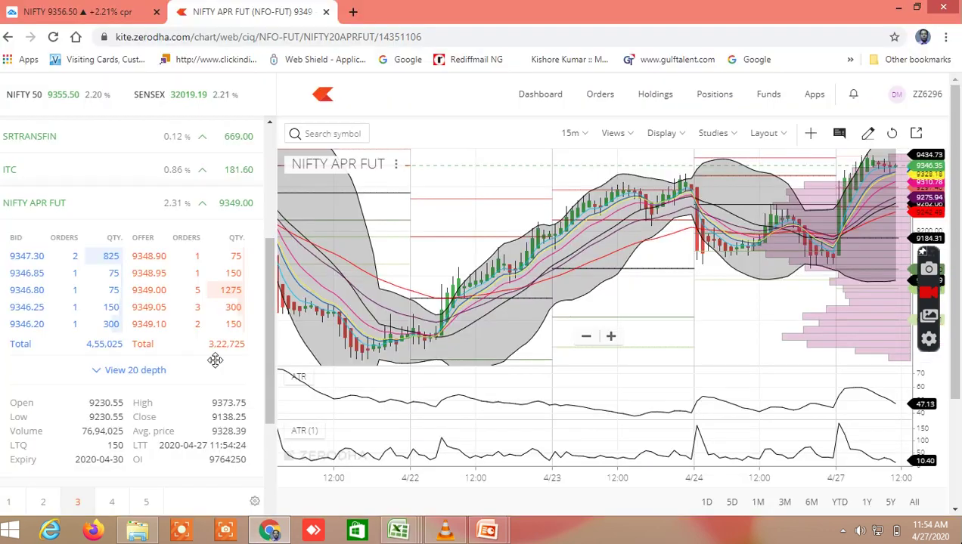
pyautogui.click(80, 201)
pyautogui.click(64, 124)
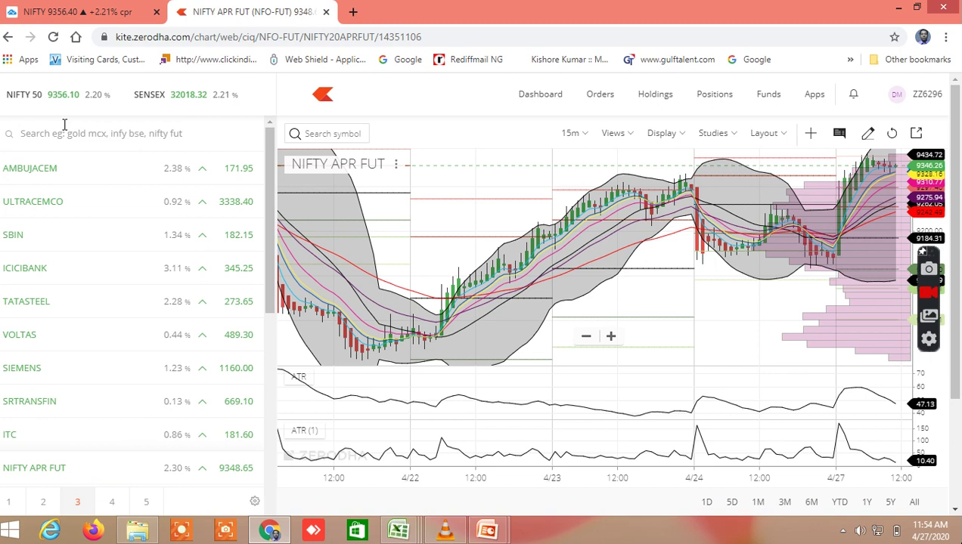
pyautogui.click(64, 125)
pyautogui.write('hdfc')
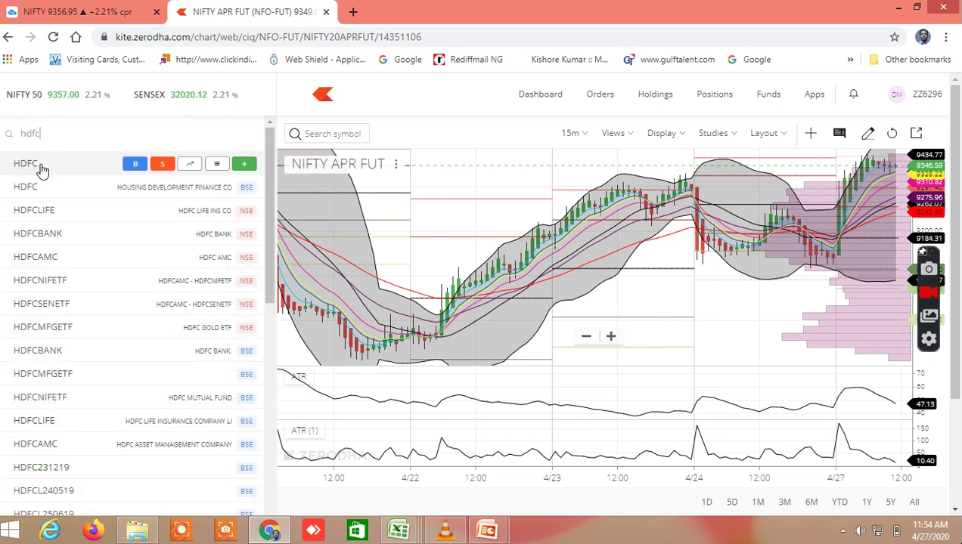
pyautogui.click(42, 168)
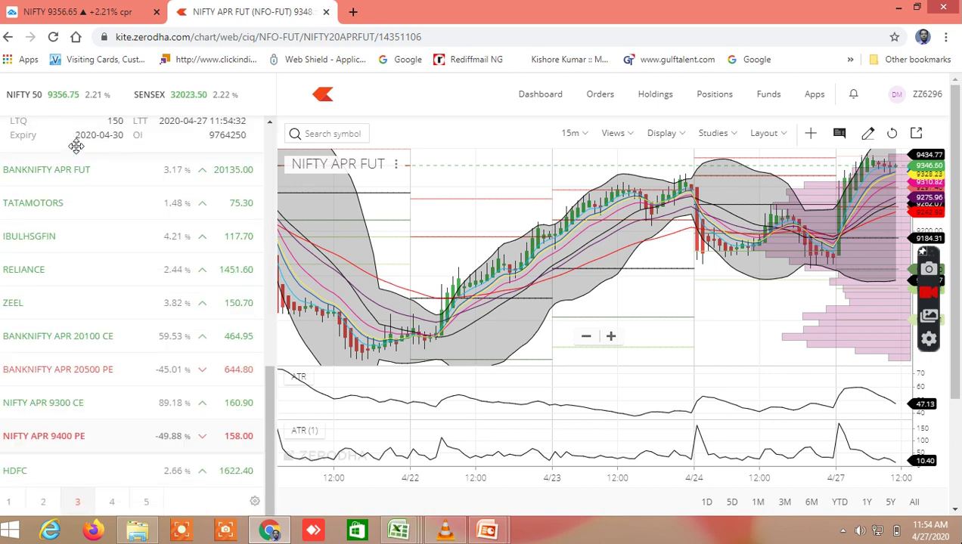
# Step: Search for hdfcbank and add the first HDFCBANK result to the watchlist
pyautogui.scroll(10, 75, 146)
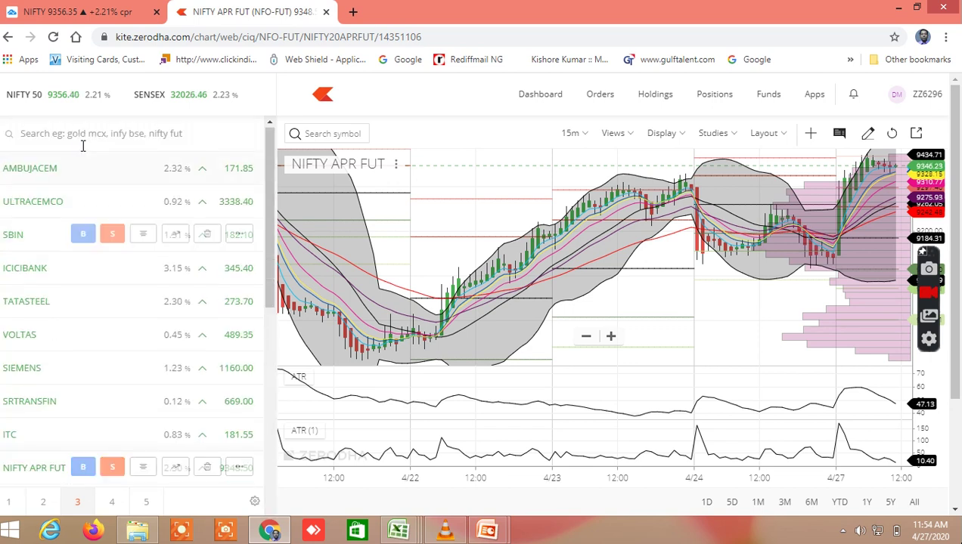
pyautogui.click(74, 135)
pyautogui.write('h')
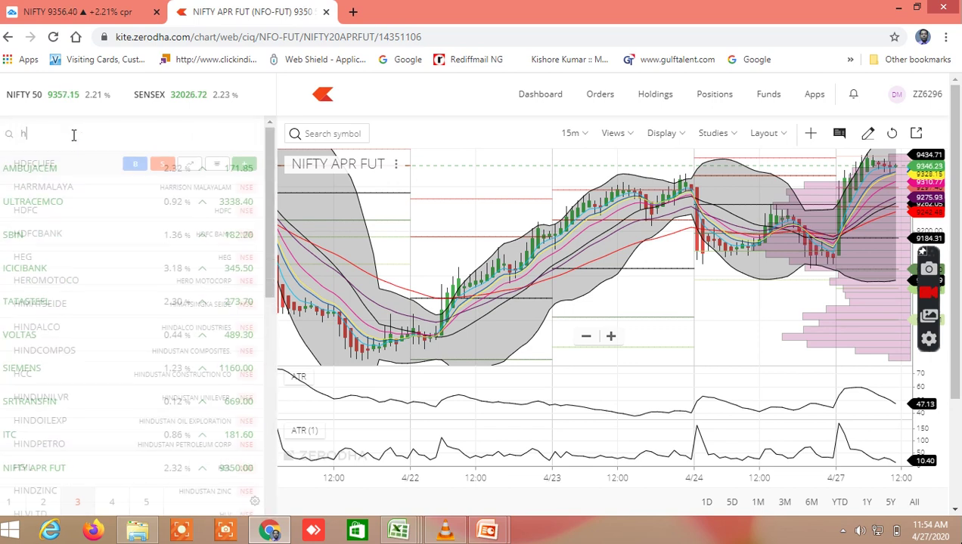
pyautogui.write('dfcbank')
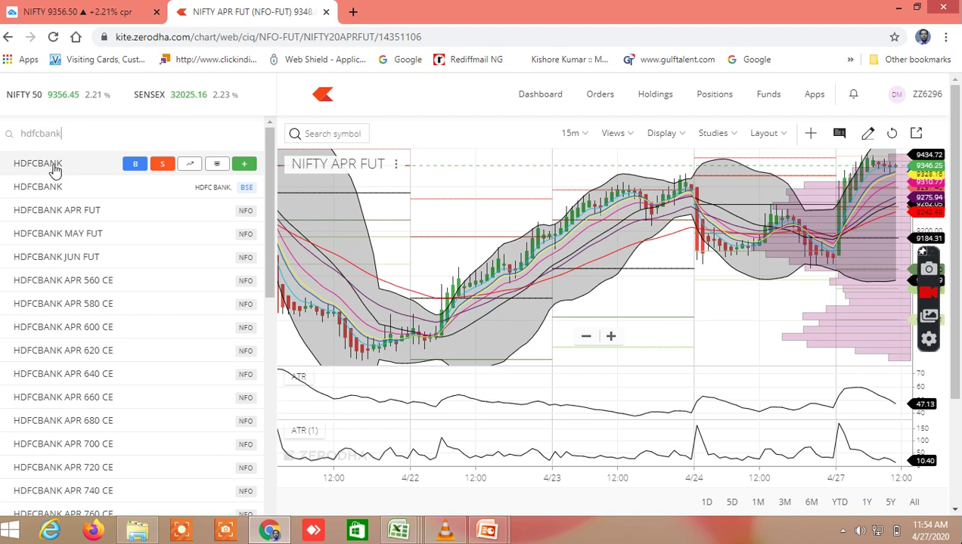
pyautogui.click(54, 167)
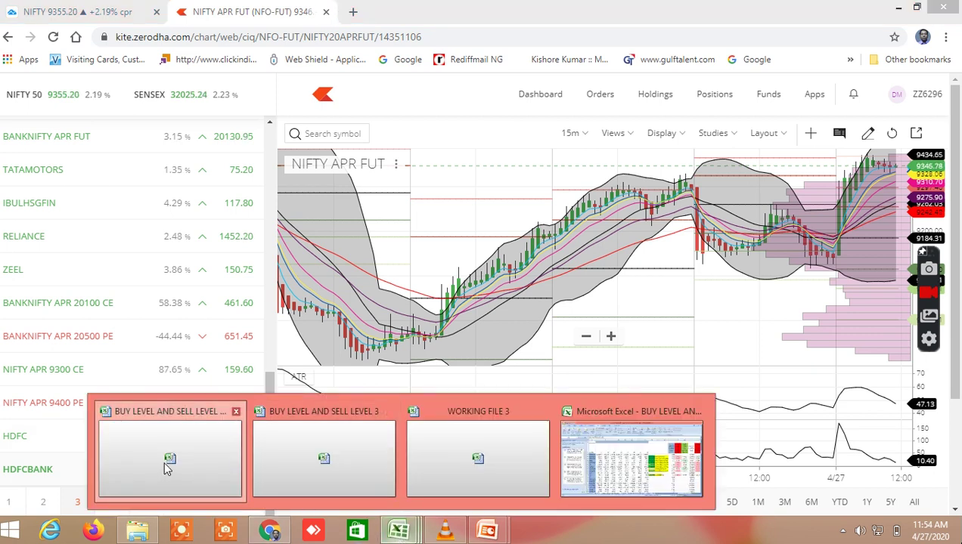
# Step: Compare the HDFCBANK/HDFC pair signal in the screener workbook with the HDFC and HDFCBANK quotes in Kite
pyautogui.moveTo(399, 530)
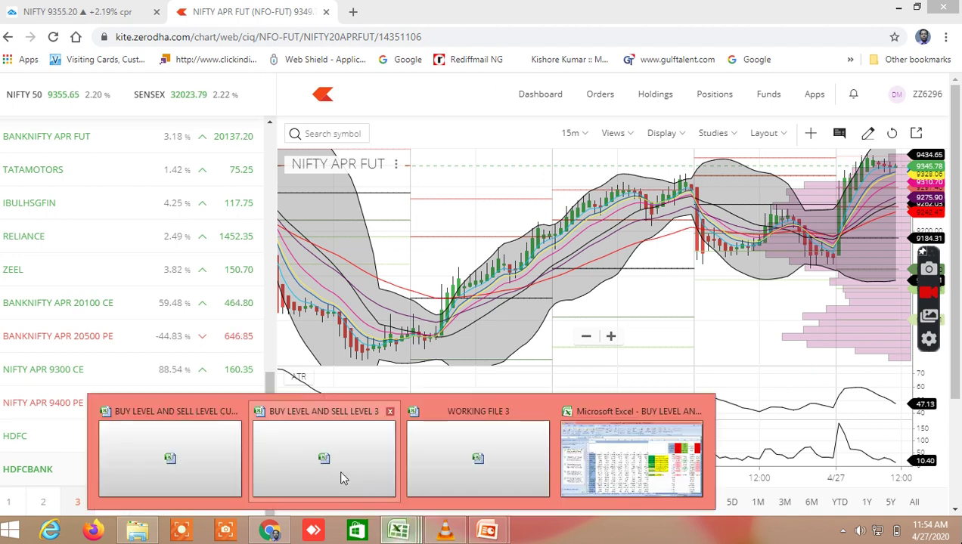
pyautogui.click(203, 441)
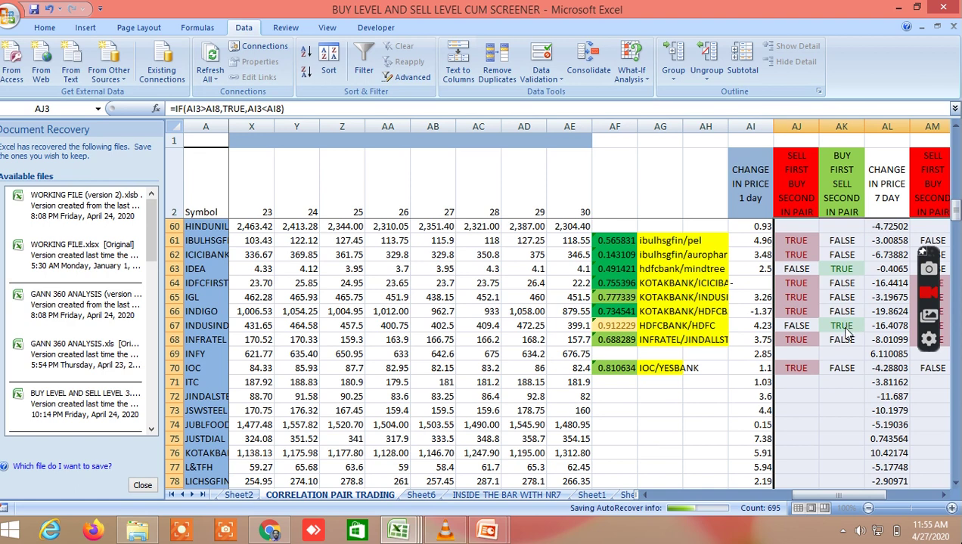
pyautogui.click(276, 532)
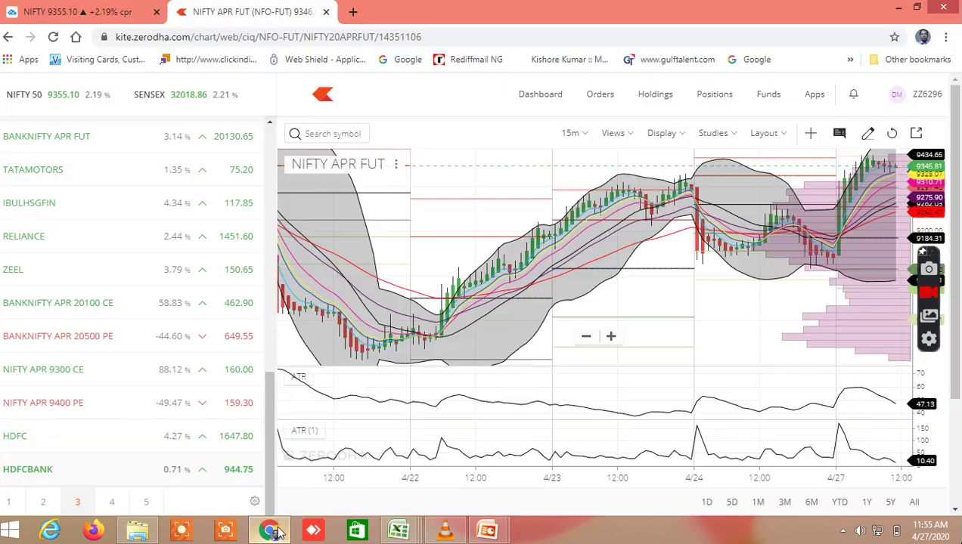
pyautogui.moveTo(312, 435)
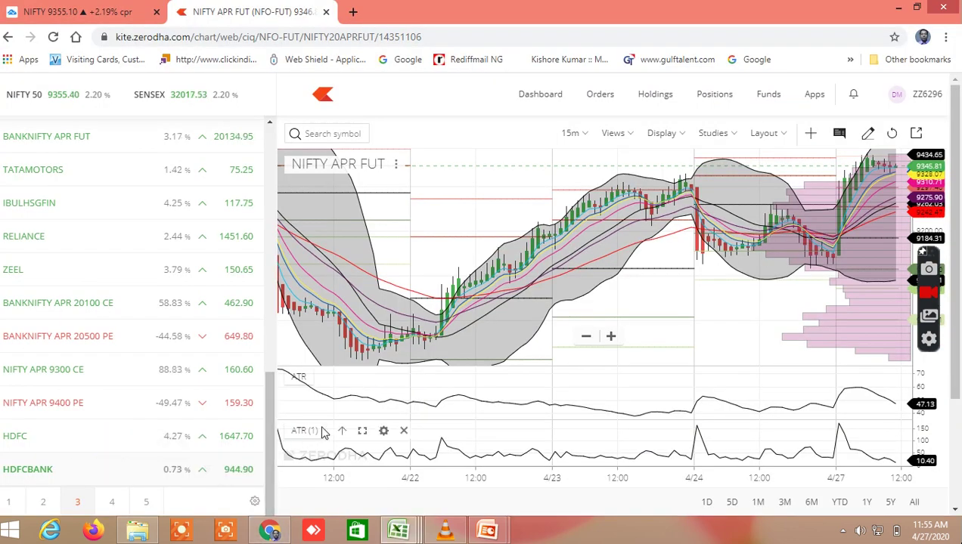
pyautogui.moveTo(168, 435)
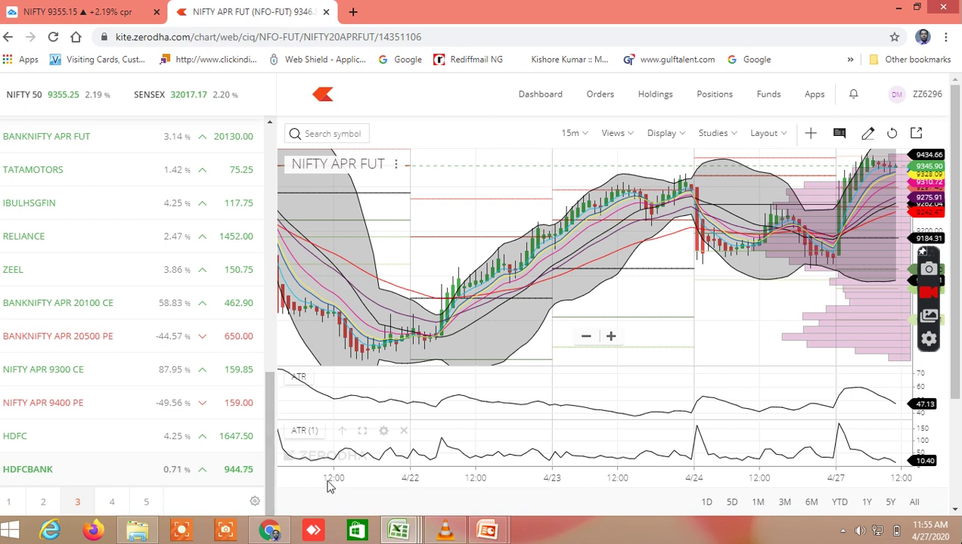
pyautogui.moveTo(401, 534)
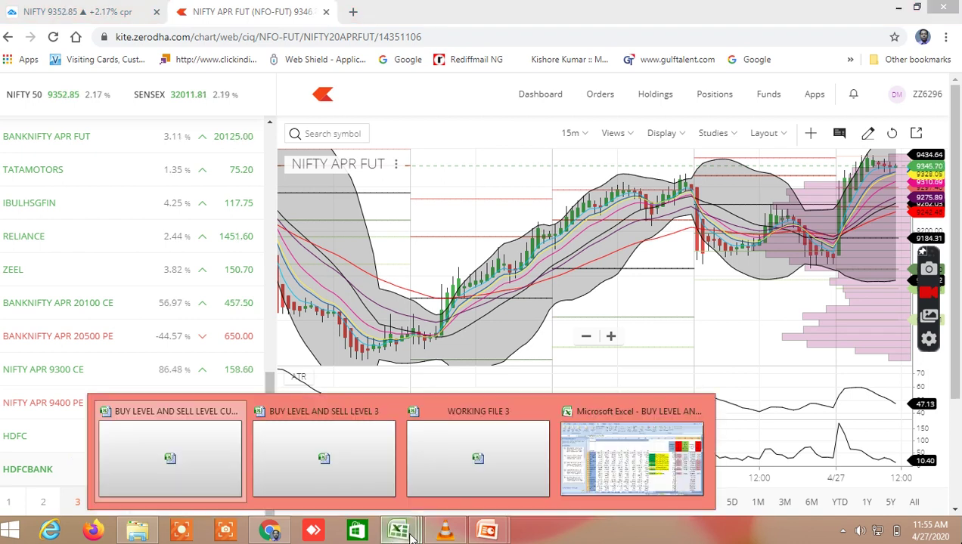
# Step: Switch back to the screener workbook, open the ARBRITRAGE sheet and review the spot versus future BASIS% values of the stocks
pyautogui.click(182, 463)
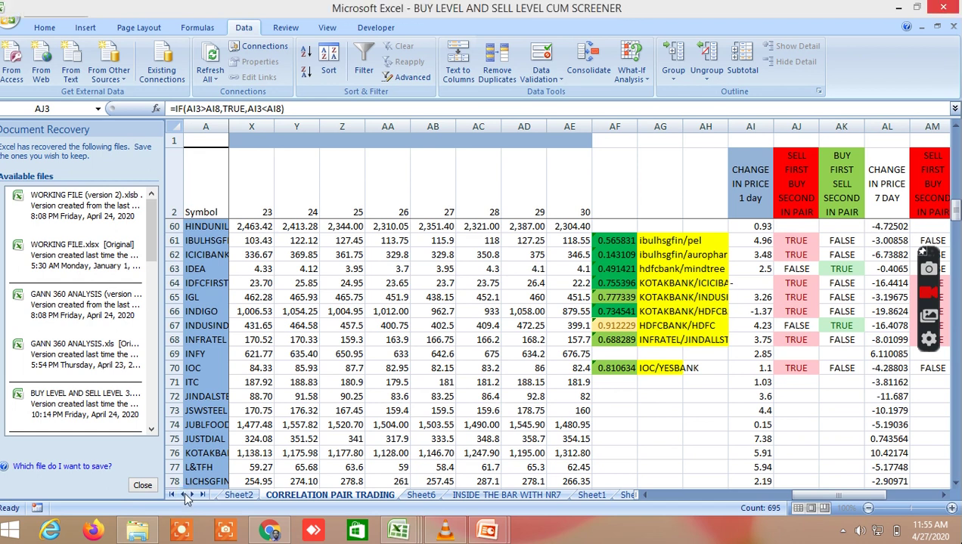
pyautogui.click(194, 491)
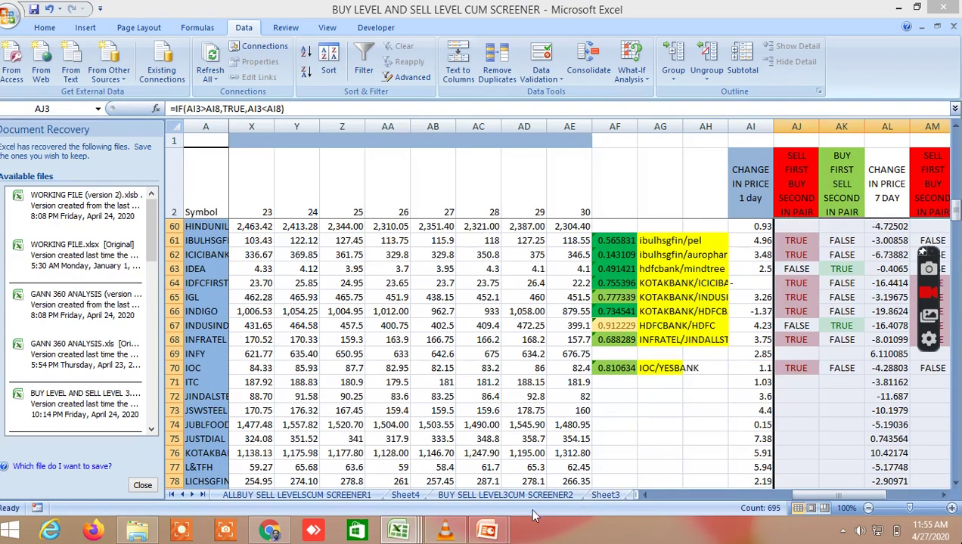
pyautogui.click(624, 495)
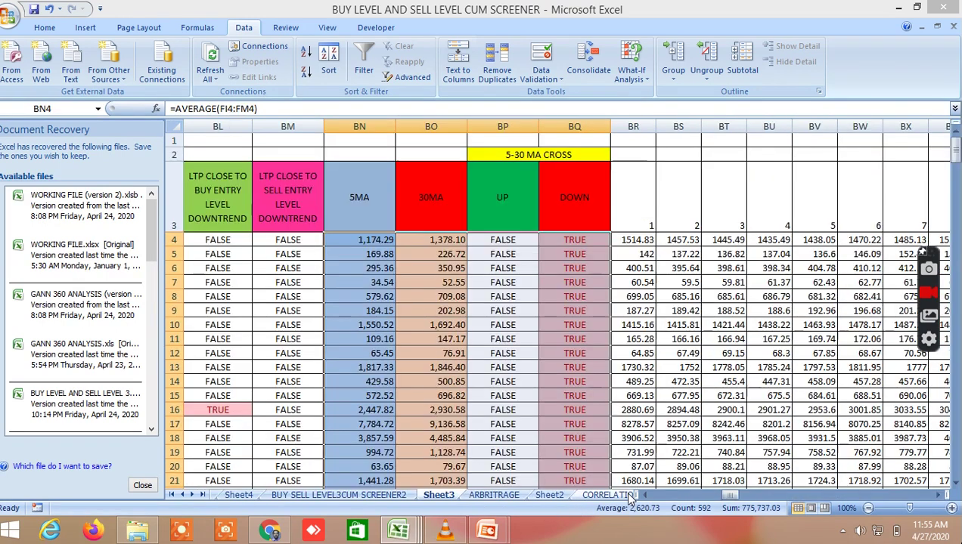
pyautogui.click(478, 497)
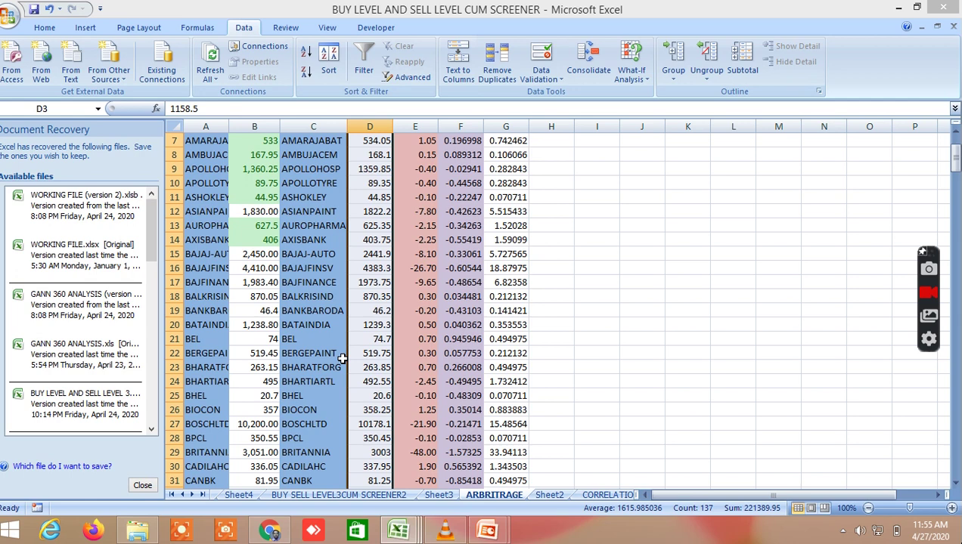
pyautogui.scroll(2, 361, 315)
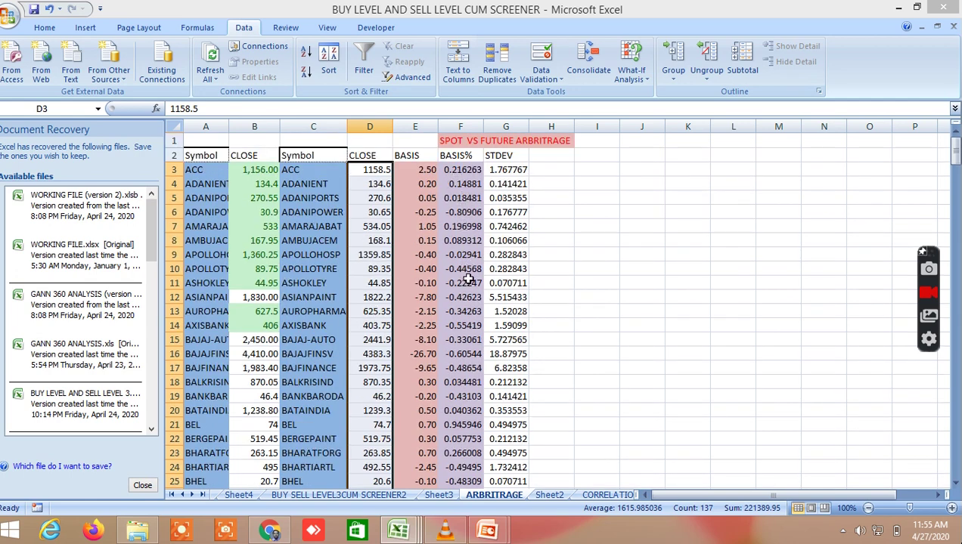
pyautogui.scroll(-4, 469, 282)
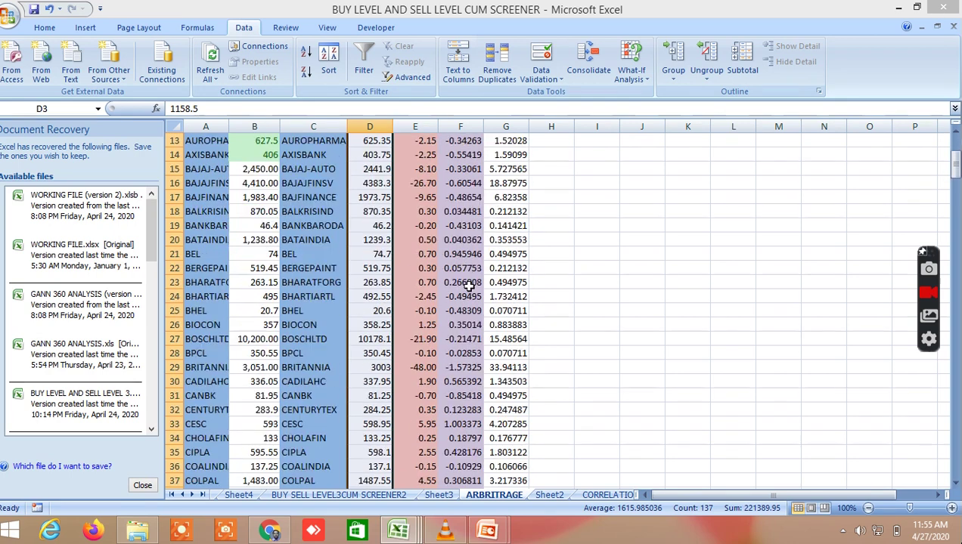
pyautogui.scroll(-3, 470, 303)
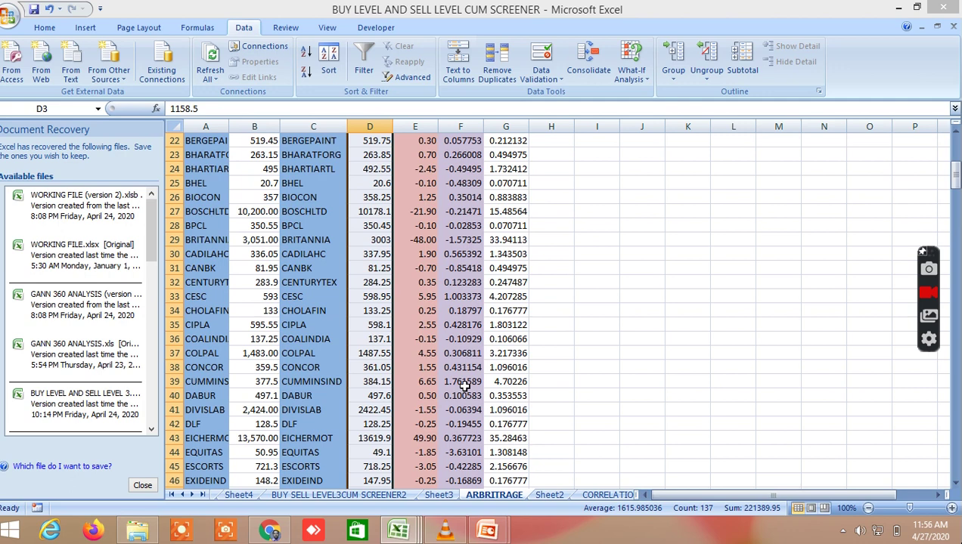
pyautogui.scroll(-11, 463, 386)
pyautogui.scroll(-3, 464, 386)
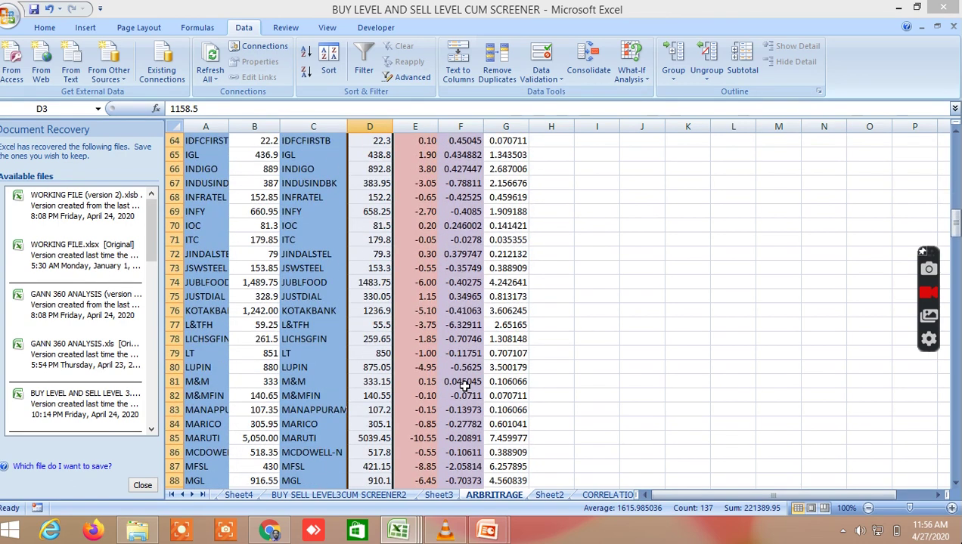
# Step: Highlight the BASIS% cell F81 of M&M with a yellow fill
pyautogui.click(464, 383)
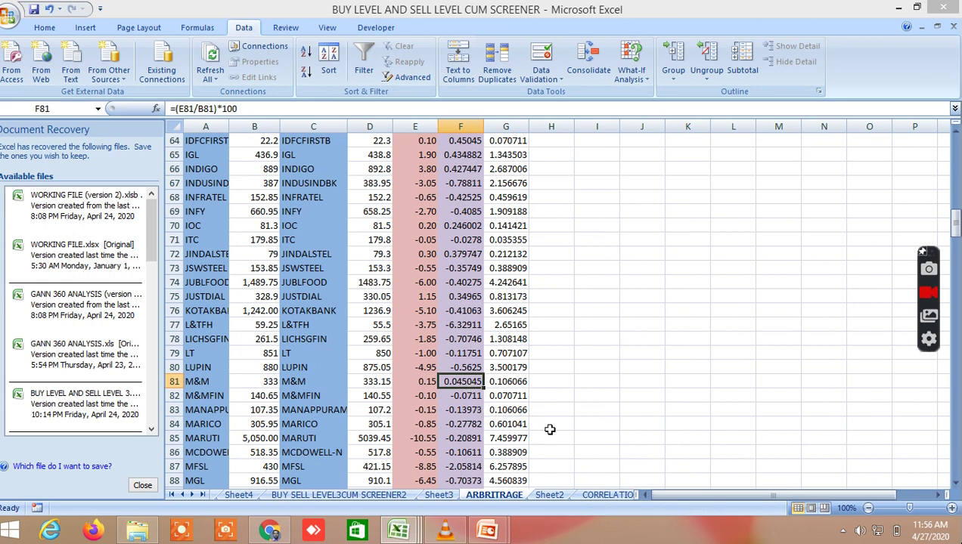
pyautogui.hotkey('shift', 'F10')
pyautogui.click(547, 425)
pyautogui.click(779, 339)
# Step: Review the basis and BASIS% values of the remaining stocks down to ZEEL
pyautogui.scroll(-3, 577, 419)
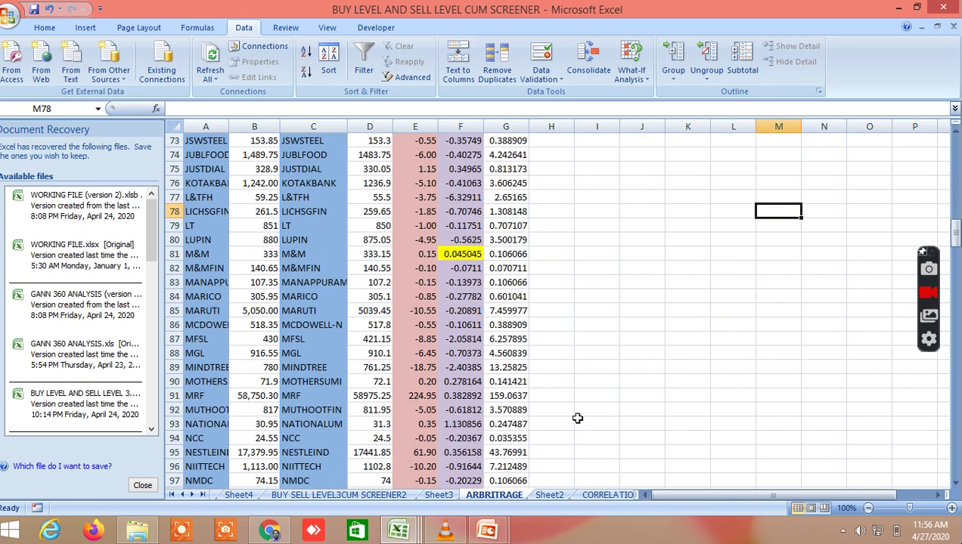
pyautogui.scroll(-1, 577, 418)
pyautogui.scroll(-10, 577, 418)
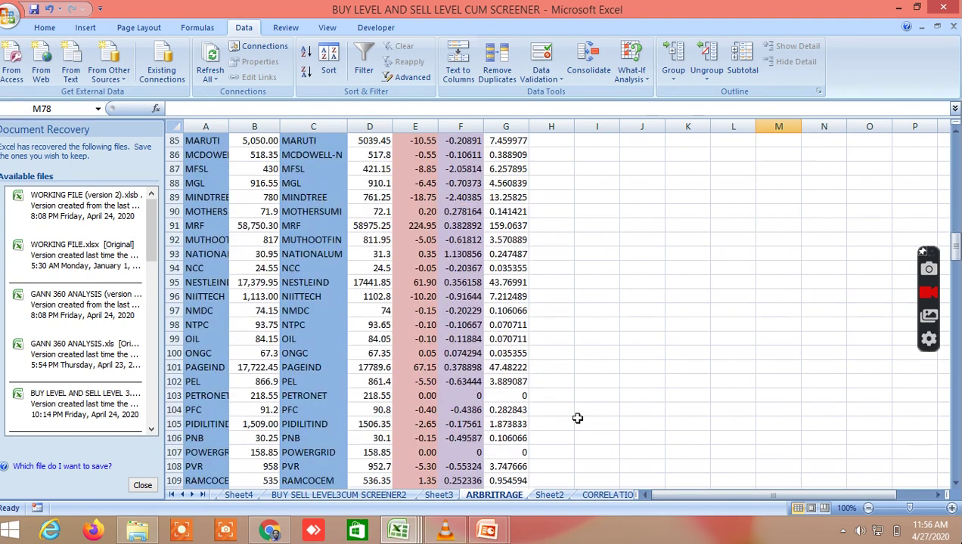
pyautogui.scroll(-7, 577, 419)
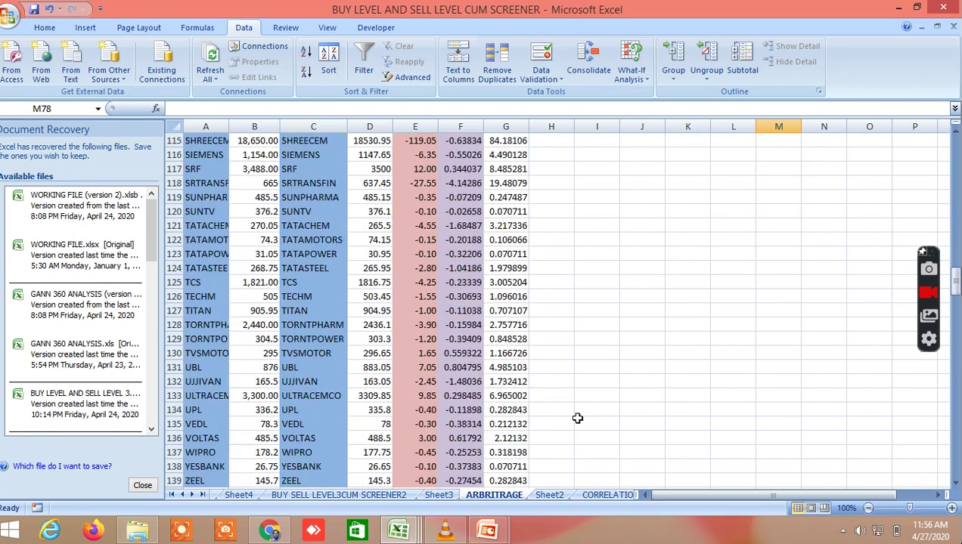
pyautogui.scroll(3, 577, 418)
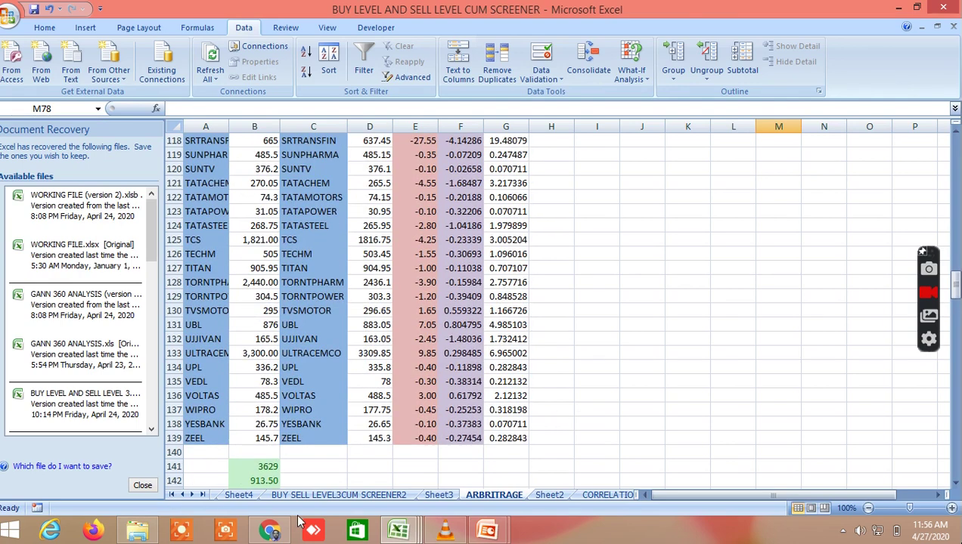
# Step: Switch to Kite in Chrome, search for cummins and add the first CUMMINSIND result to the watchlist
pyautogui.click(271, 531)
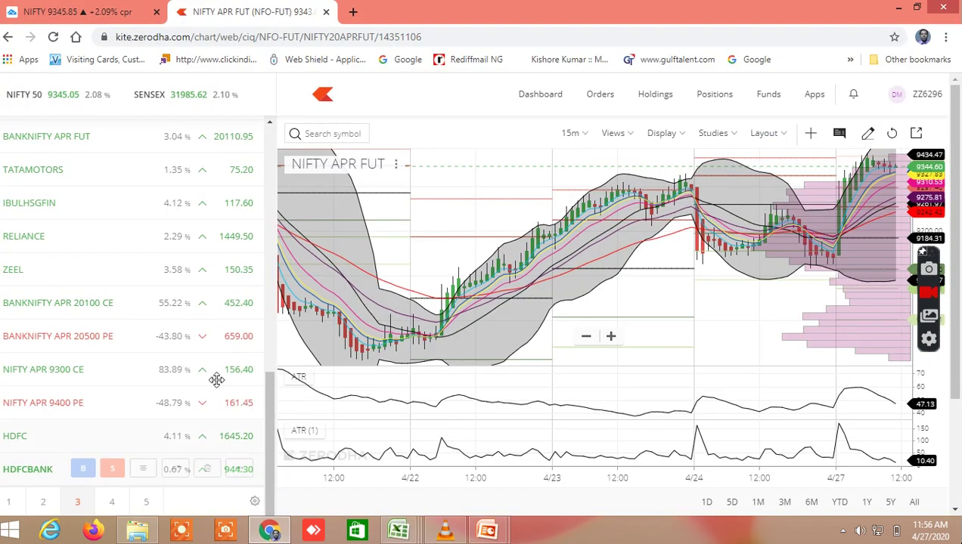
pyautogui.scroll(1, 126, 284)
pyautogui.scroll(6, 125, 284)
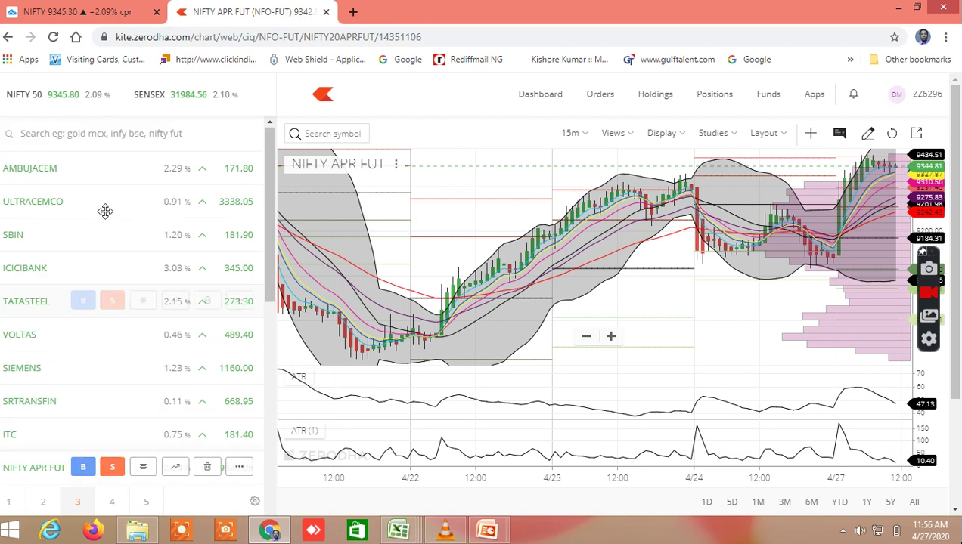
pyautogui.click(62, 133)
pyautogui.write('cummins')
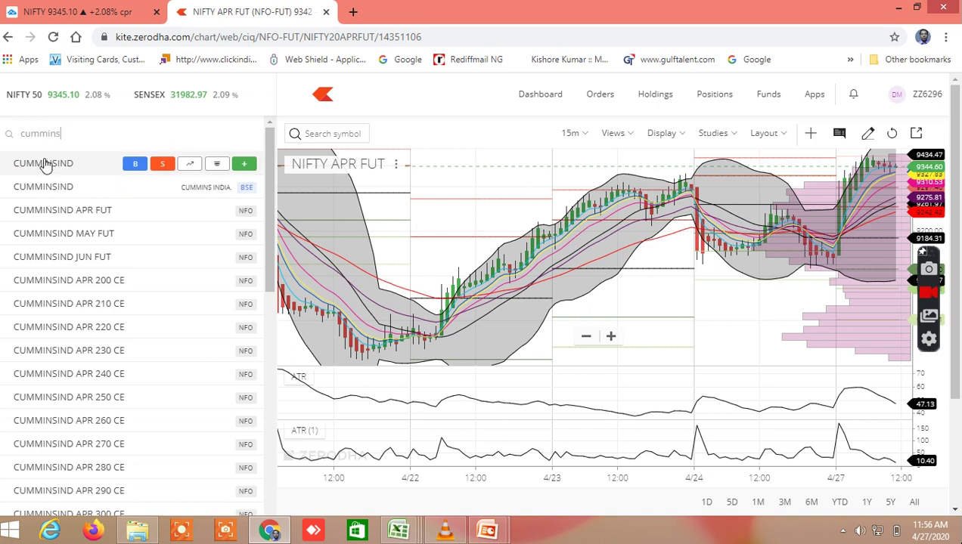
pyautogui.click(44, 163)
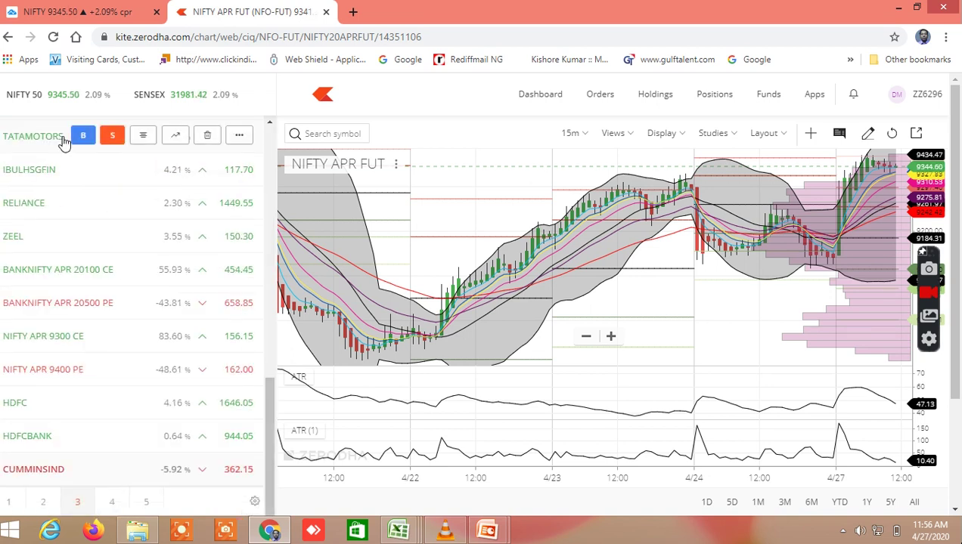
# Step: Search for cummins again and add the CUMMINSIND APR FUT contract to the watchlist
pyautogui.scroll(10, 53, 153)
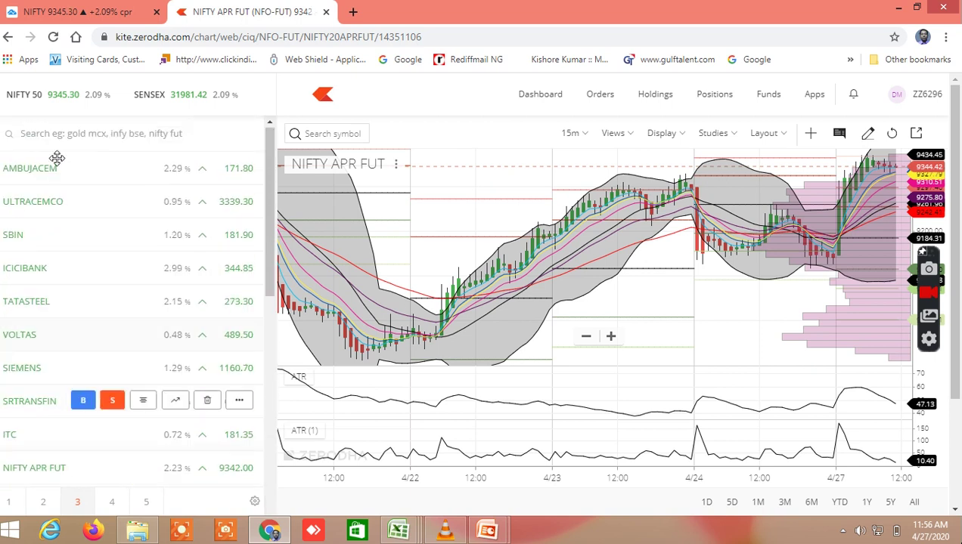
pyautogui.click(51, 134)
pyautogui.write('c')
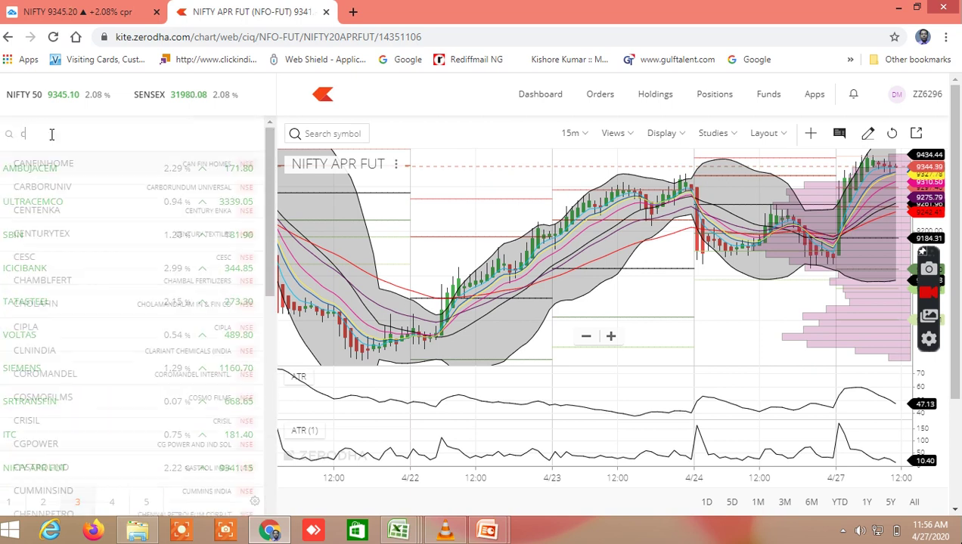
pyautogui.write('ummi')
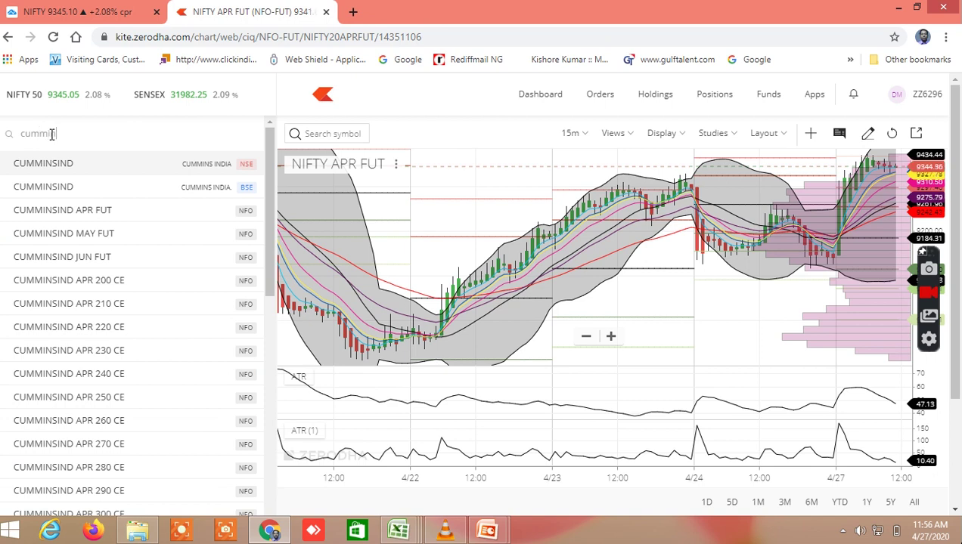
pyautogui.write('ns')
pyautogui.click(71, 212)
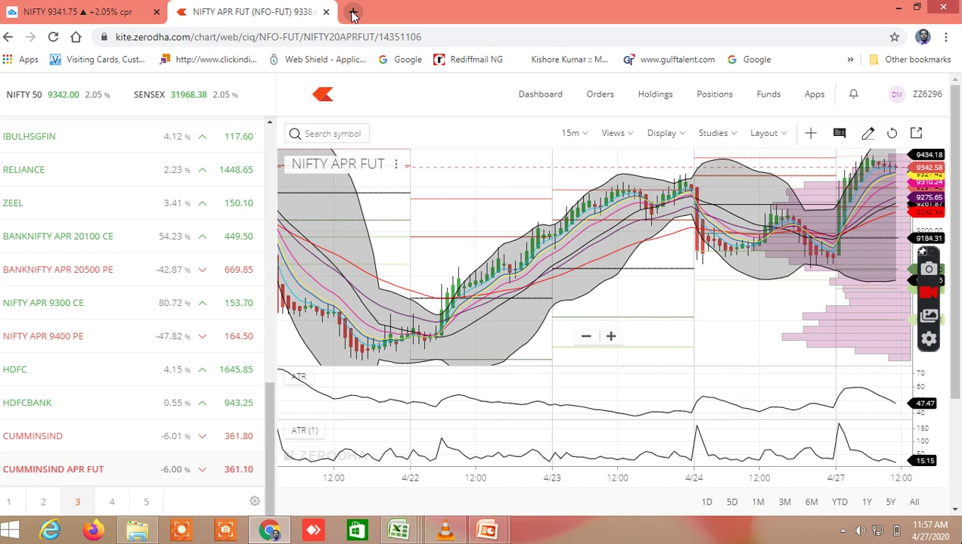
# Step: Open a new browser tab
pyautogui.click(352, 12)
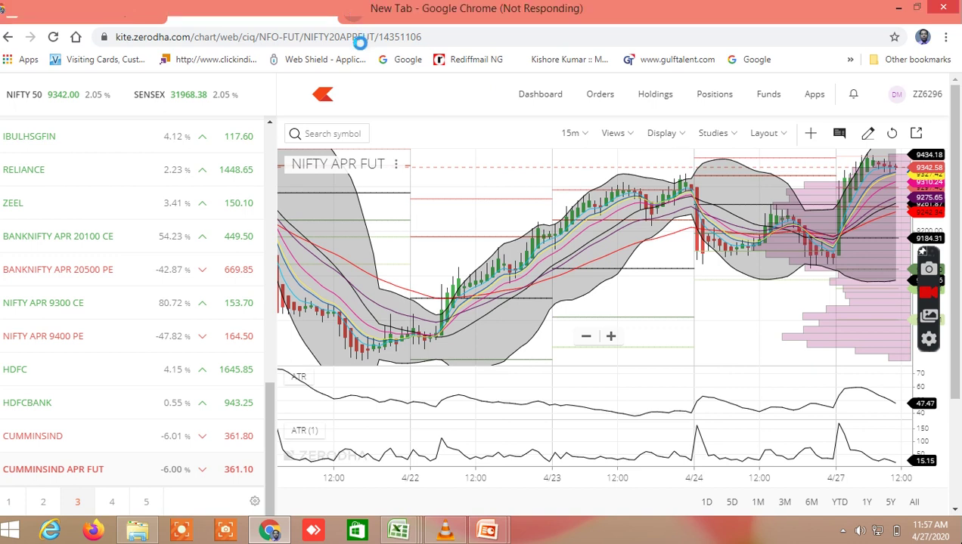